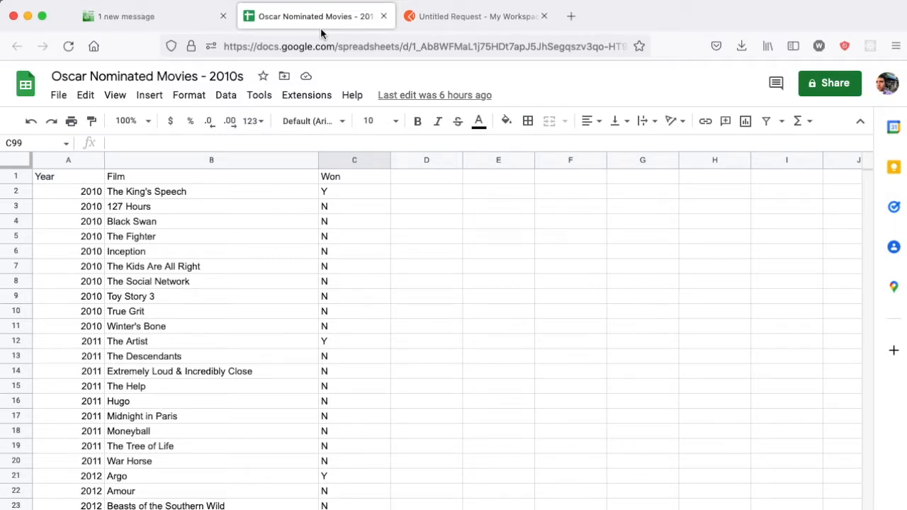
Step: Switch to the API Spreadsheets page for the 'Oscar Nominated Movies - 2010s' sheet
{"action": "left_click", "coordinate": [175, 18]}
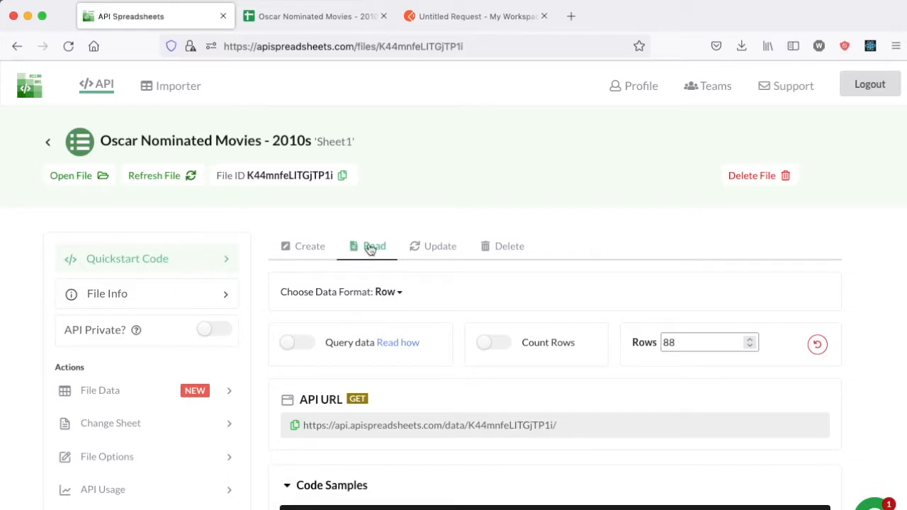
Step: Paste the sheet's API URL into a Postman GET request and send it
{"action": "left_click", "coordinate": [294, 426]}
{"action": "left_click", "coordinate": [492, 20]}
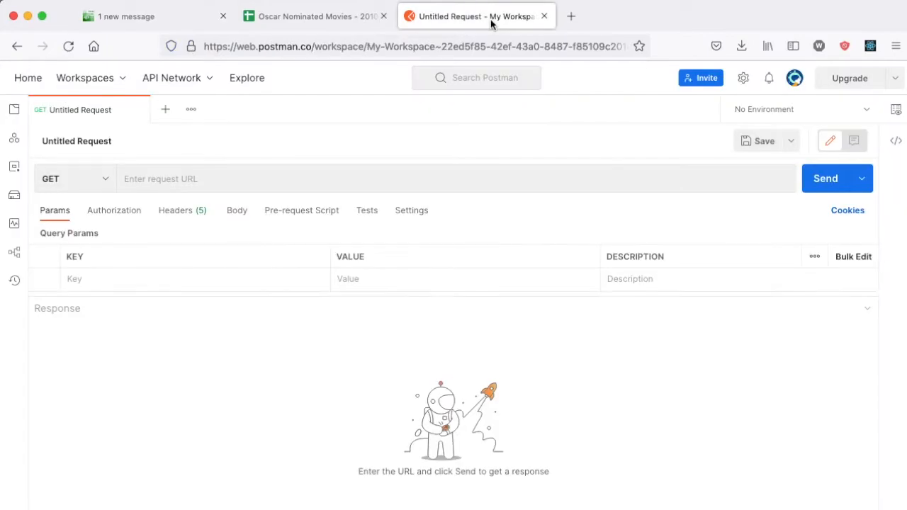
{"action": "left_click", "coordinate": [241, 182]}
{"action": "key", "text": "ctrl+v"}
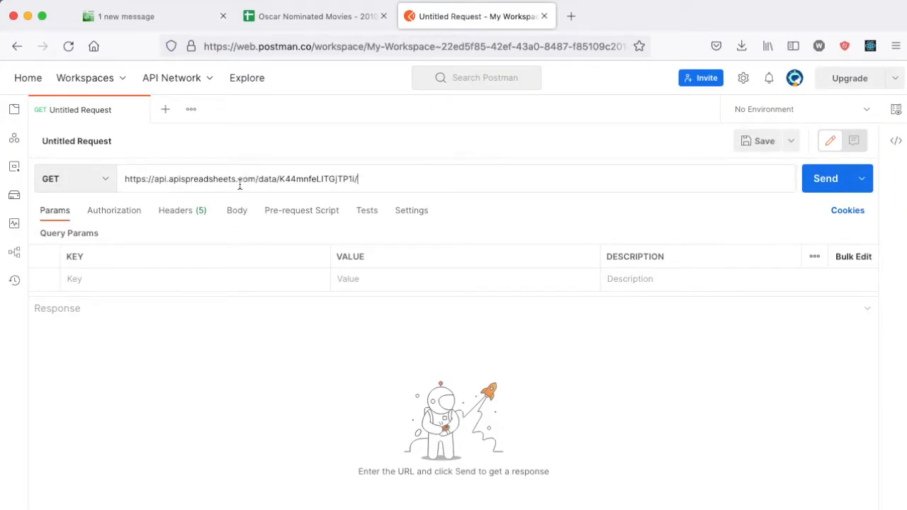
{"action": "key", "text": "Return"}
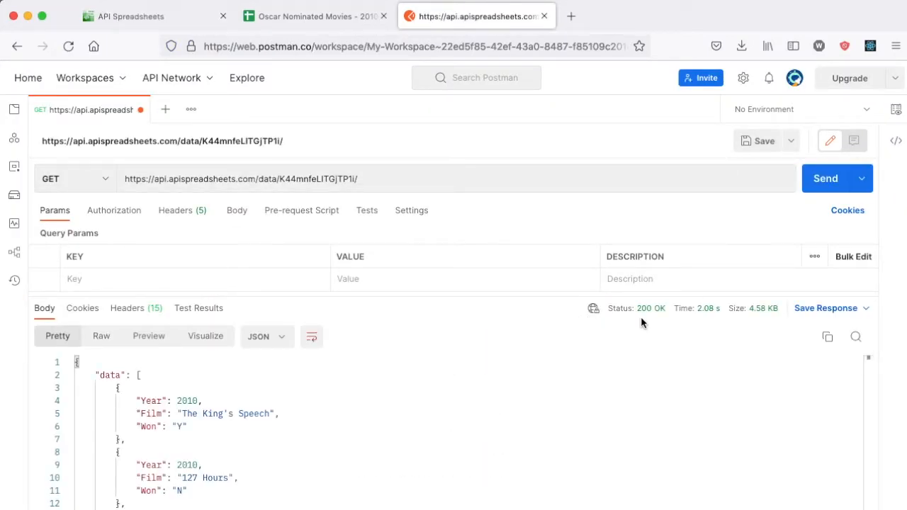
{"action": "mouse_move", "coordinate": [650, 320]}
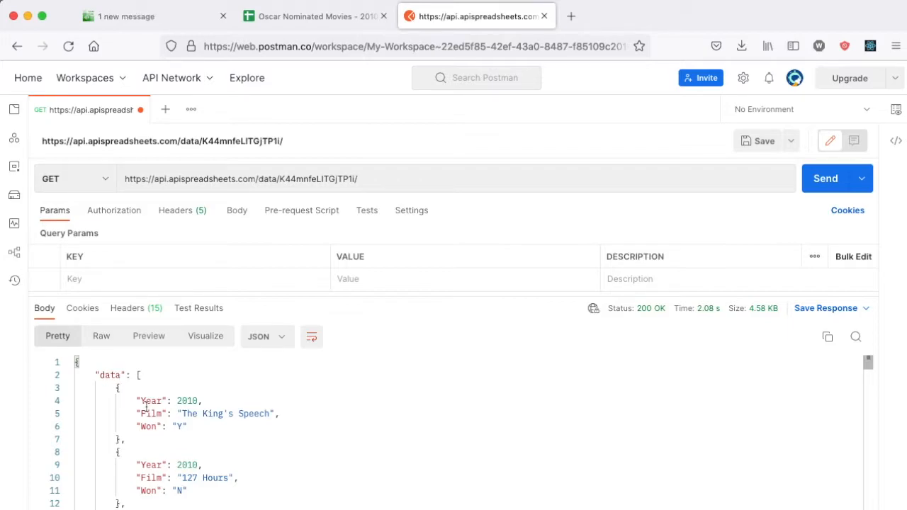
Step: Compare the 200 OK JSON response against the rows in the Oscar movies sheet
{"action": "left_click", "coordinate": [304, 18]}
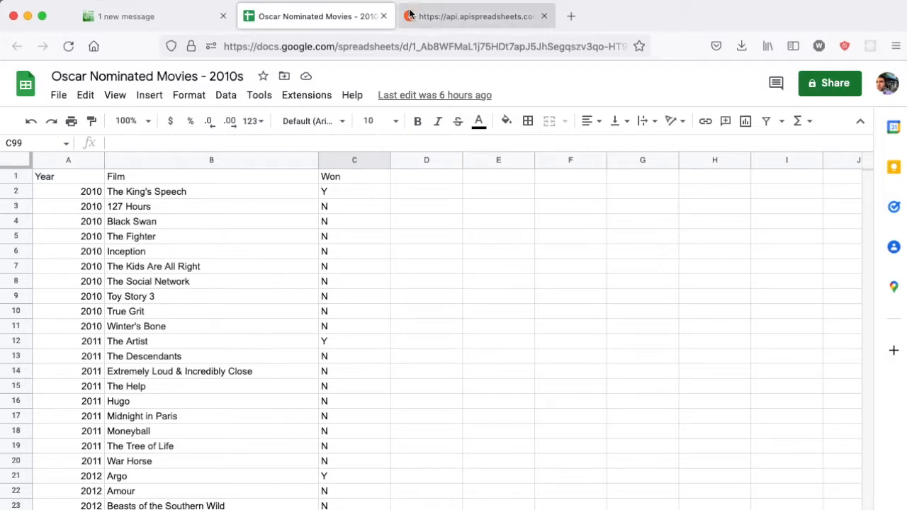
{"action": "left_click", "coordinate": [475, 16]}
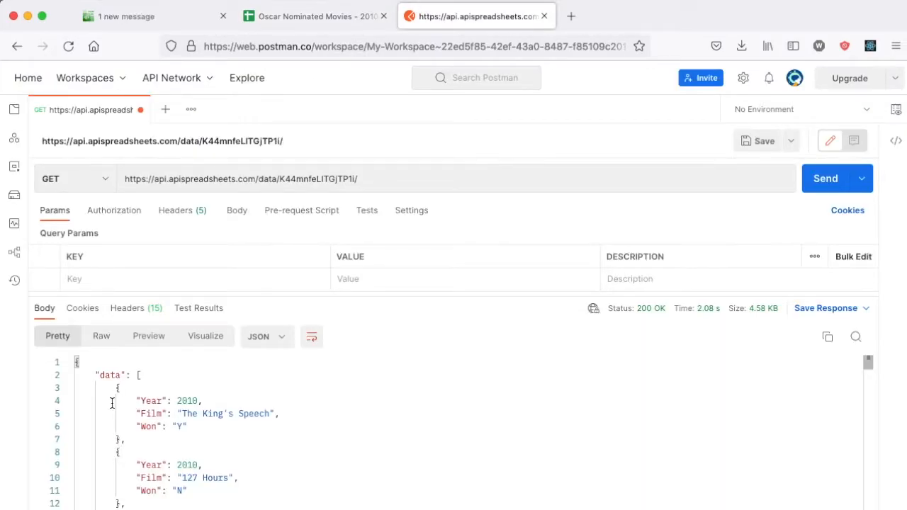
{"action": "left_click", "coordinate": [310, 16]}
{"action": "key", "text": "ctrl+Tab"}
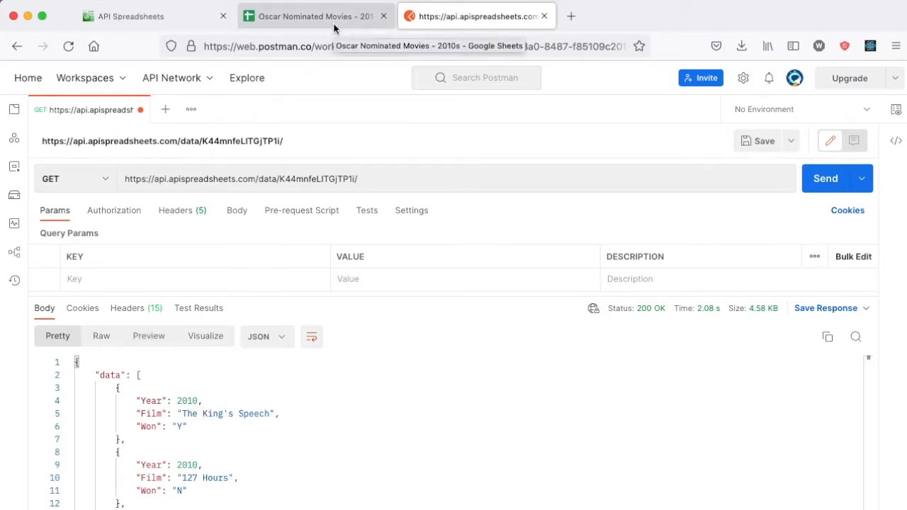
{"action": "scroll", "coordinate": [176, 441], "scroll_direction": "down", "scroll_amount": 15}
{"action": "scroll", "coordinate": [175, 440], "scroll_direction": "down", "scroll_amount": 20}
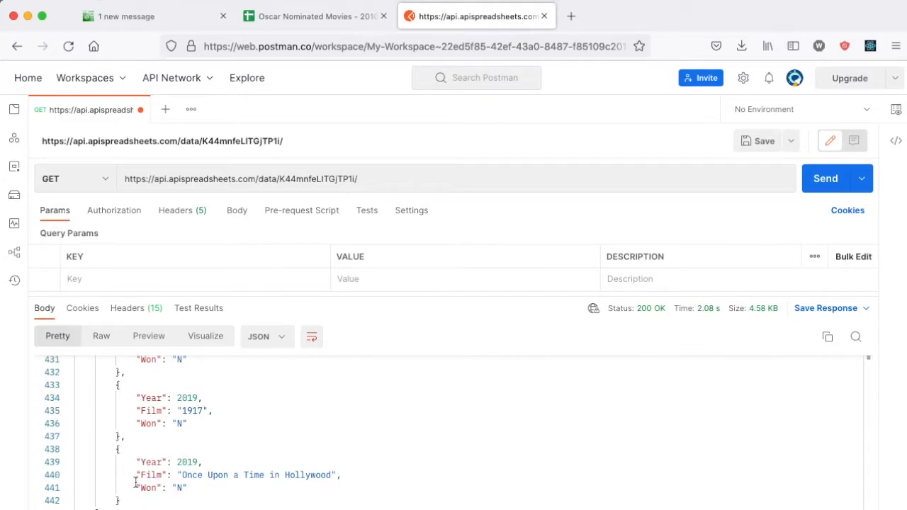
{"action": "key", "text": "ctrl+shift+Tab"}
{"action": "scroll", "coordinate": [137, 333], "scroll_direction": "down", "scroll_amount": 20}
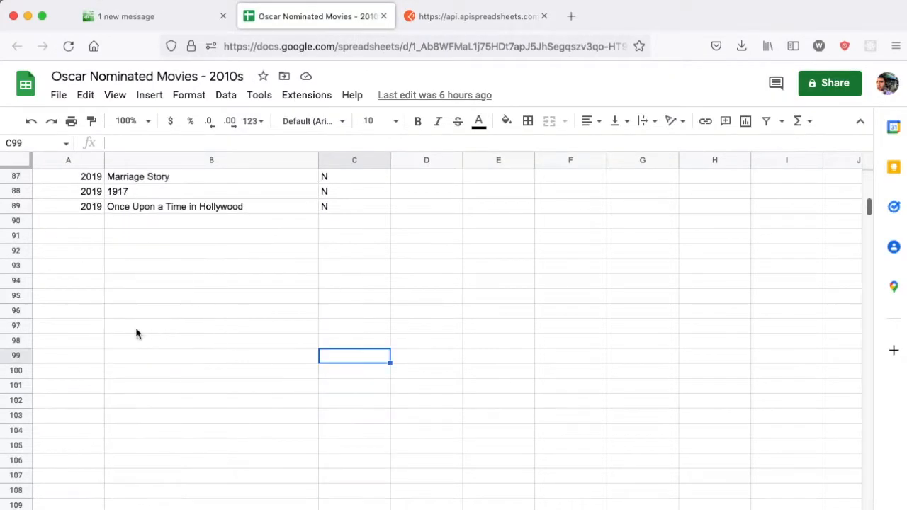
Step: Enter 2020, Nomadland and Y into cells A90 through C90 of the sheet
{"action": "scroll", "coordinate": [137, 333], "scroll_direction": "up", "scroll_amount": 1}
{"action": "left_click", "coordinate": [75, 237]}
{"action": "type", "text": "2020"}
{"action": "key", "text": "Tab"}
{"action": "type", "text": "Nom"}
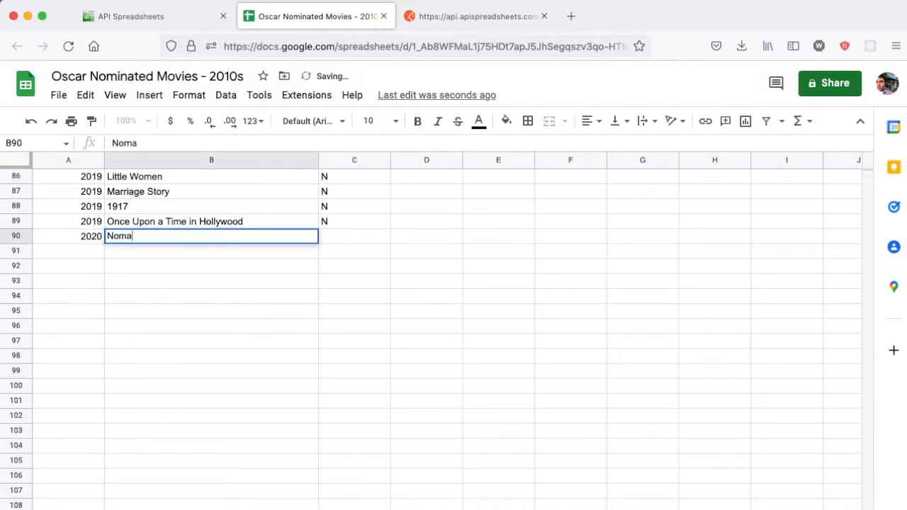
{"action": "type", "text": "adland"}
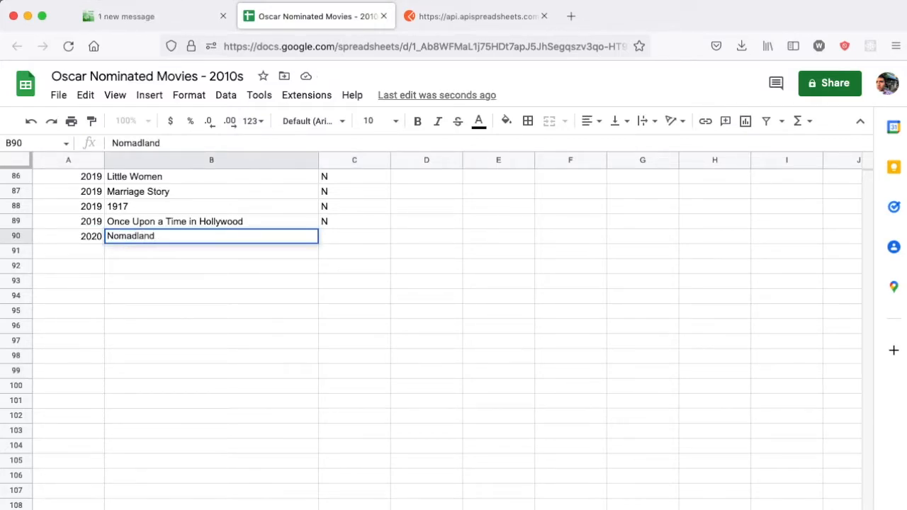
{"action": "key", "text": "Tab"}
{"action": "type", "text": "Y"}
{"action": "left_click", "coordinate": [471, 18]}
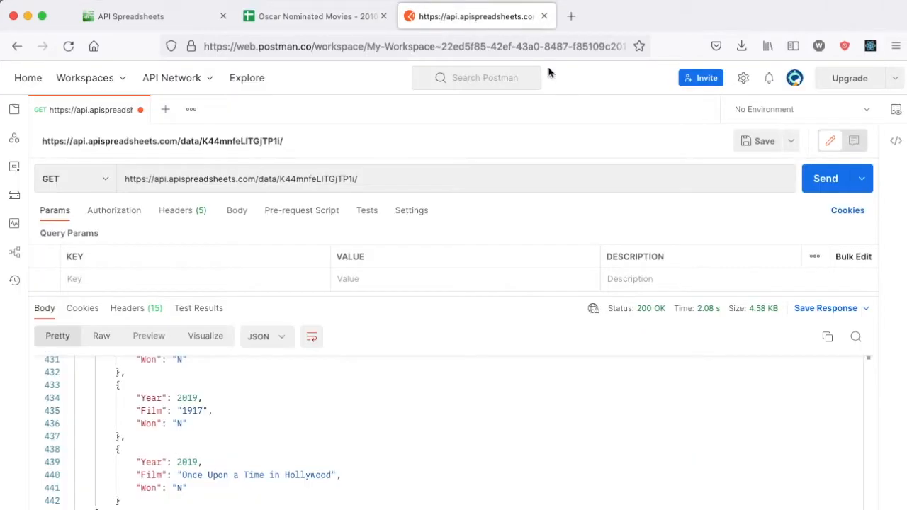
Step: Commit Y in C90, resend the GET request, and find Nomadland with Won "Y"
{"action": "key", "text": "super+Return"}
{"action": "scroll", "coordinate": [112, 468], "scroll_direction": "down", "scroll_amount": 20}
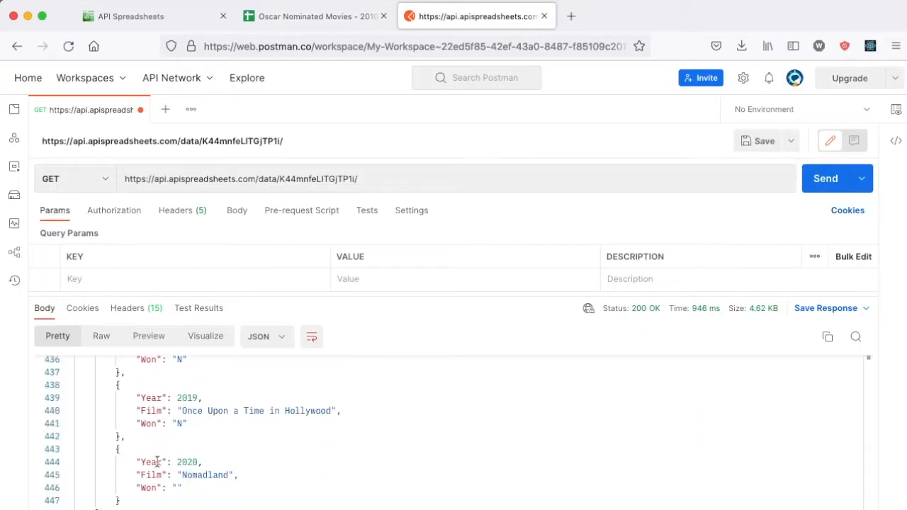
{"action": "left_click", "coordinate": [312, 16]}
{"action": "left_click", "coordinate": [370, 255]}
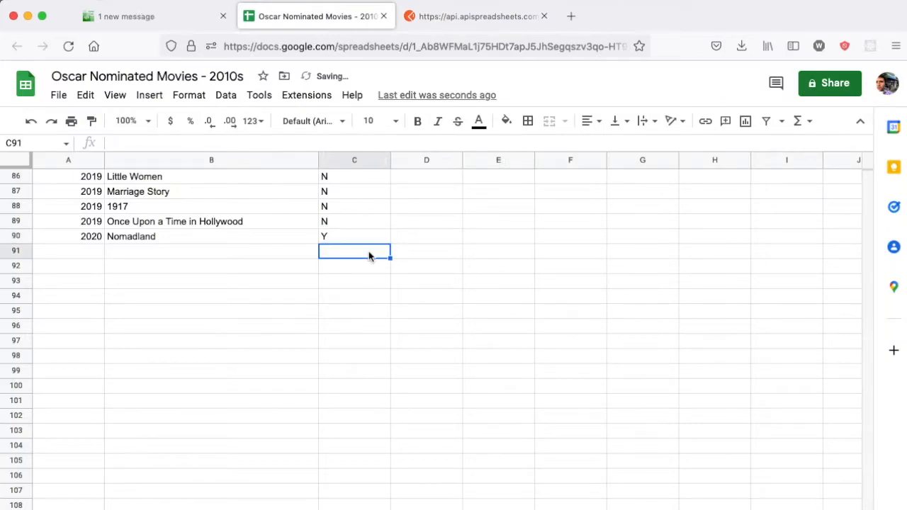
{"action": "left_click", "coordinate": [471, 17]}
{"action": "left_click", "coordinate": [831, 187]}
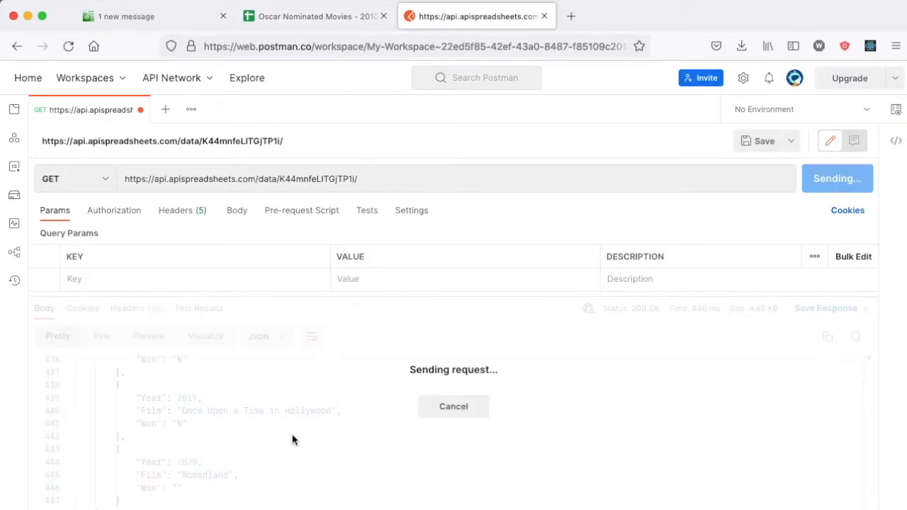
{"action": "scroll", "coordinate": [218, 412], "scroll_direction": "down", "scroll_amount": 15}
{"action": "scroll", "coordinate": [202, 454], "scroll_direction": "down", "scroll_amount": 20}
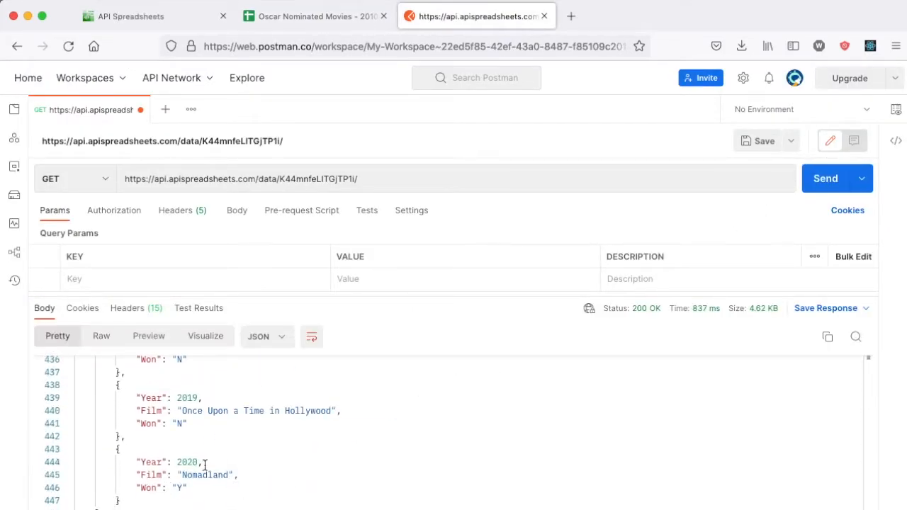
{"action": "scroll", "coordinate": [198, 488], "scroll_direction": "up", "scroll_amount": 20}
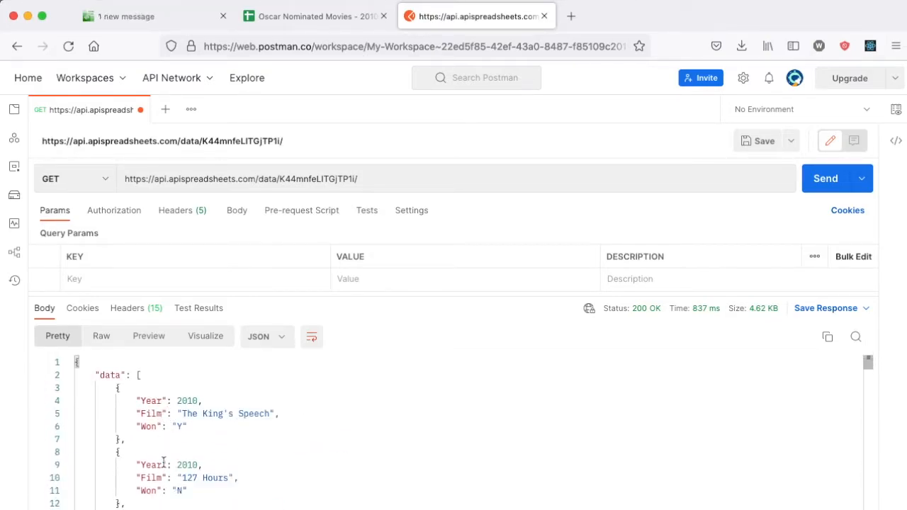
Step: Choose the Column data format and copy the ?dataFormat=column API URL for Postman
{"action": "left_click", "coordinate": [202, 16]}
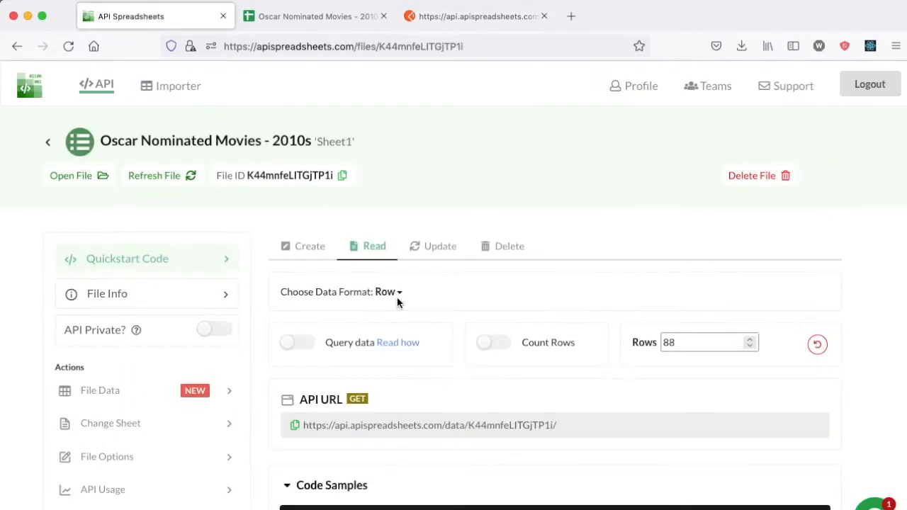
{"action": "left_click", "coordinate": [390, 293]}
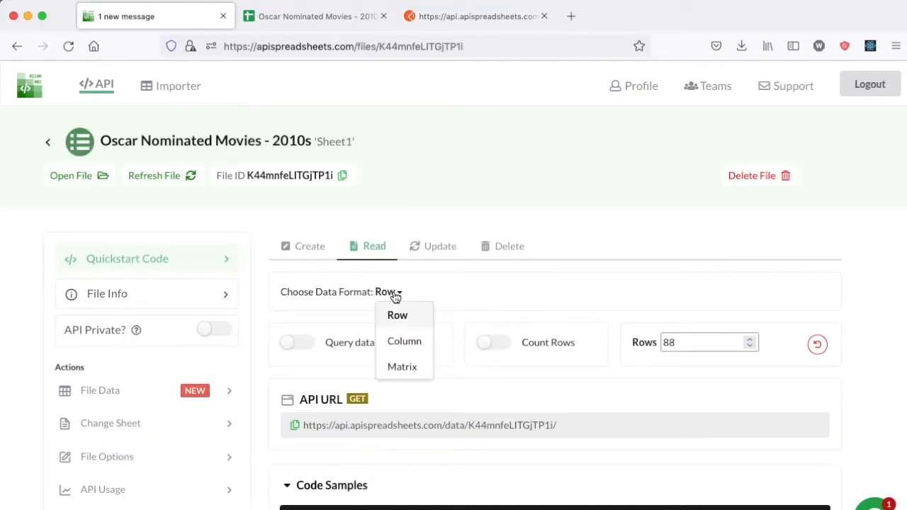
{"action": "left_click", "coordinate": [416, 343]}
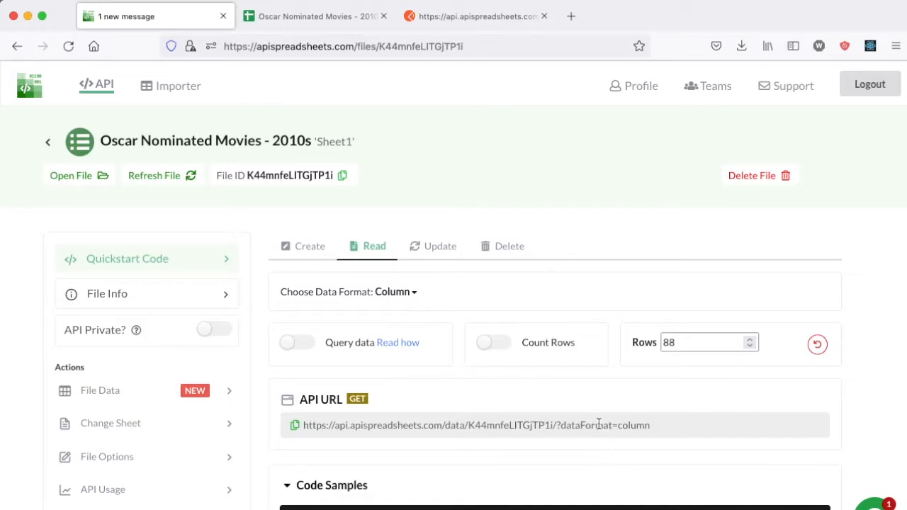
{"action": "left_click", "coordinate": [294, 430]}
{"action": "left_click", "coordinate": [476, 16]}
{"action": "left_click", "coordinate": [342, 178]}
Step: Send the ?dataFormat=column request and review the Year and Won column arrays
{"action": "key", "text": "super+a"}
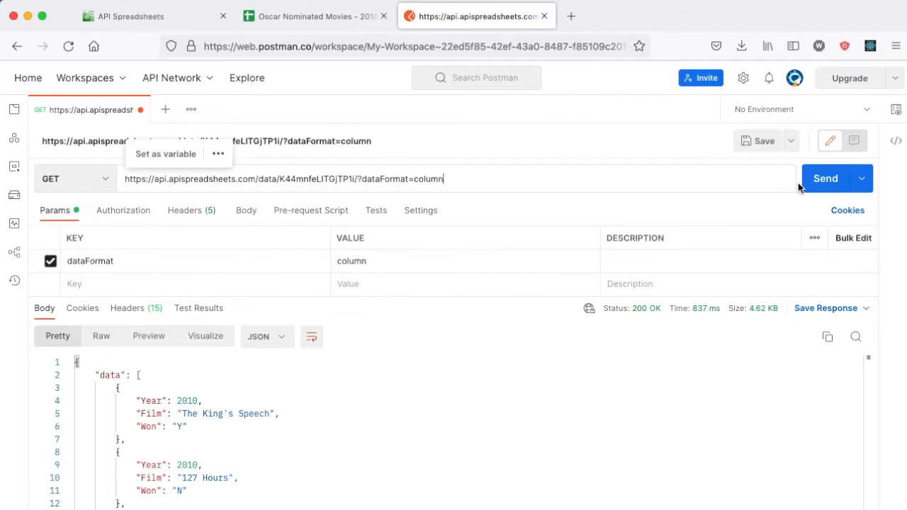
{"action": "left_click", "coordinate": [804, 181]}
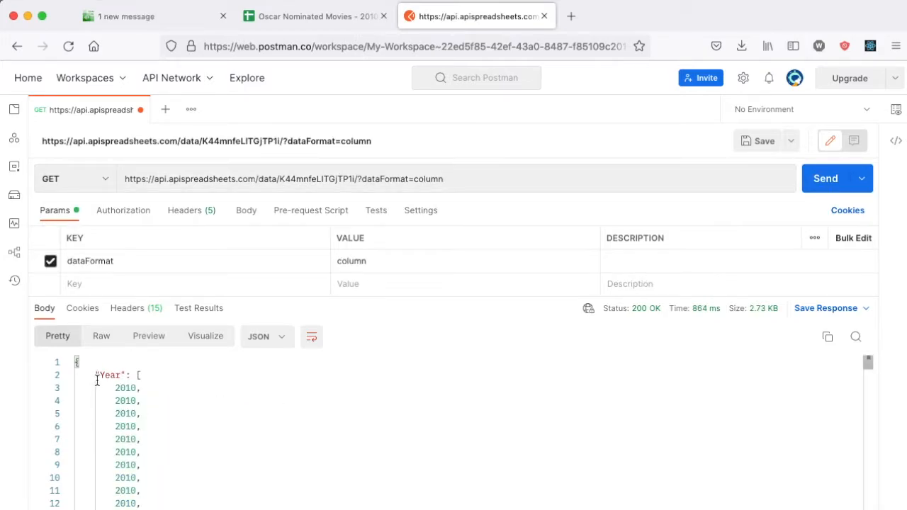
{"action": "scroll", "coordinate": [112, 384], "scroll_direction": "down", "scroll_amount": 20}
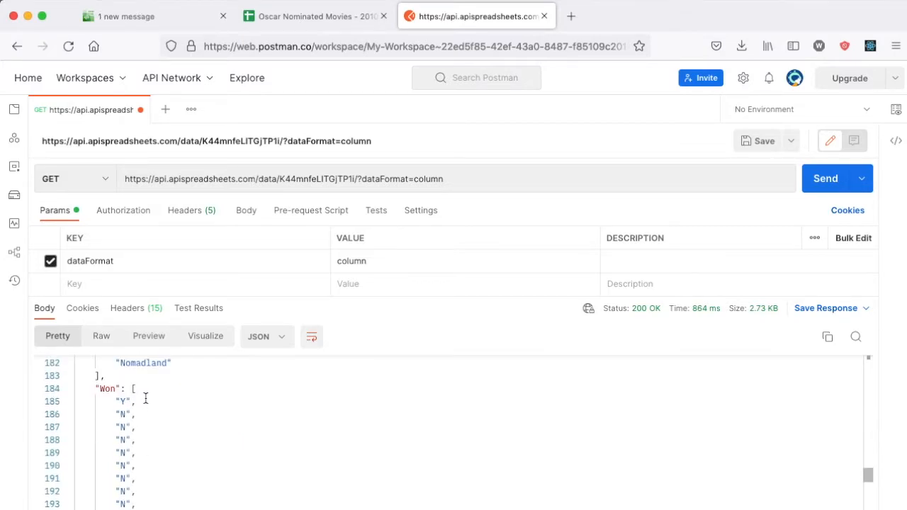
{"action": "scroll", "coordinate": [138, 426], "scroll_direction": "up", "scroll_amount": 20}
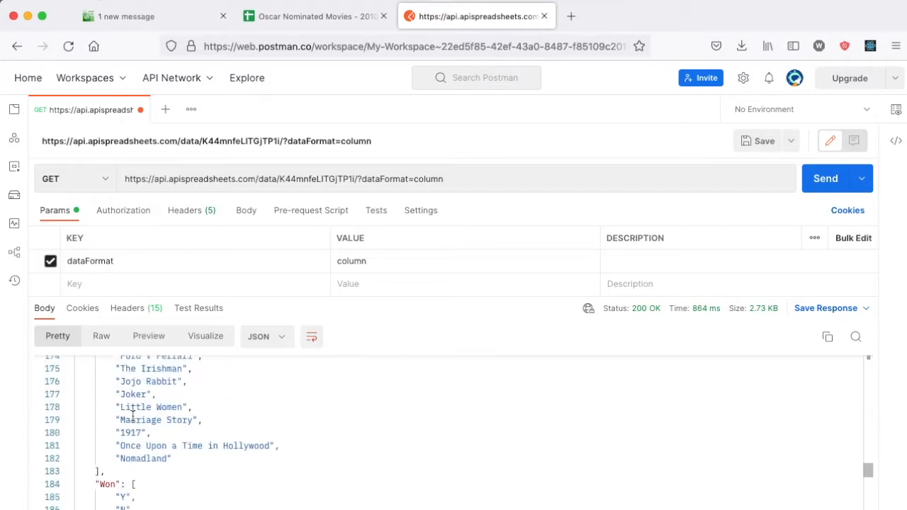
{"action": "scroll", "coordinate": [133, 416], "scroll_direction": "up", "scroll_amount": 10}
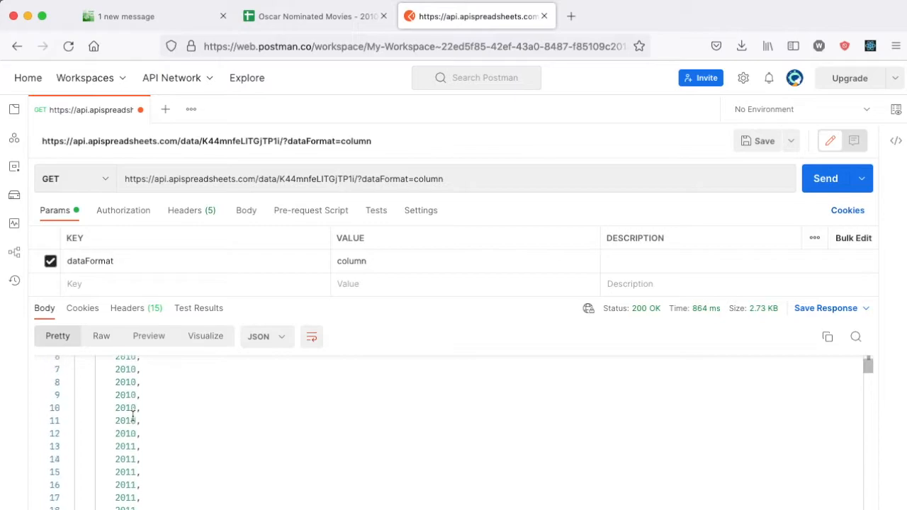
{"action": "left_click", "coordinate": [400, 298]}
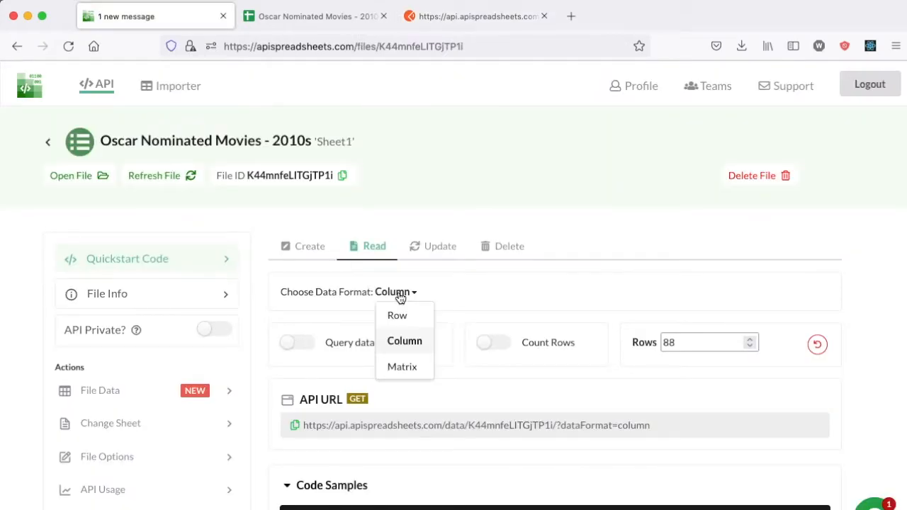
Step: Copy the Matrix-format API URL into Postman and send it, getting film rows as arrays
{"action": "left_click", "coordinate": [408, 368]}
{"action": "left_click", "coordinate": [296, 425]}
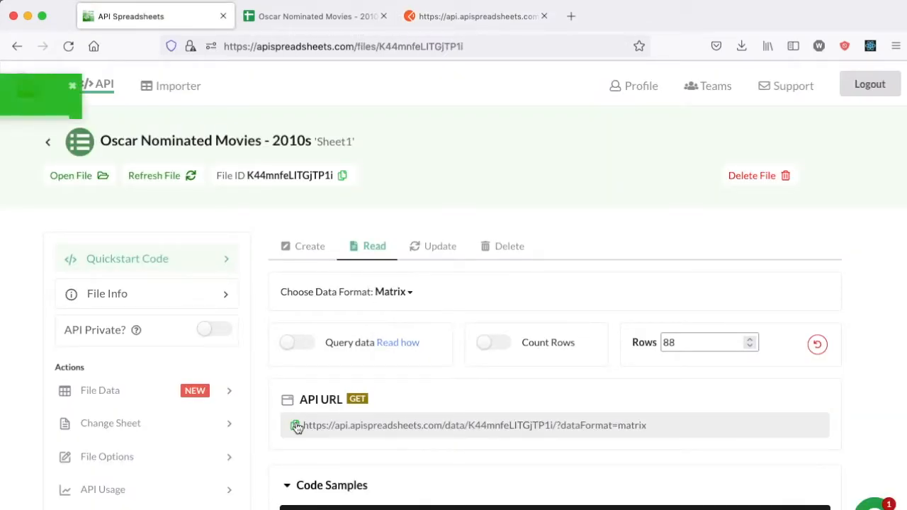
{"action": "left_click", "coordinate": [442, 17]}
{"action": "triple_click", "coordinate": [360, 178]}
{"action": "key", "text": "ctrl+v"}
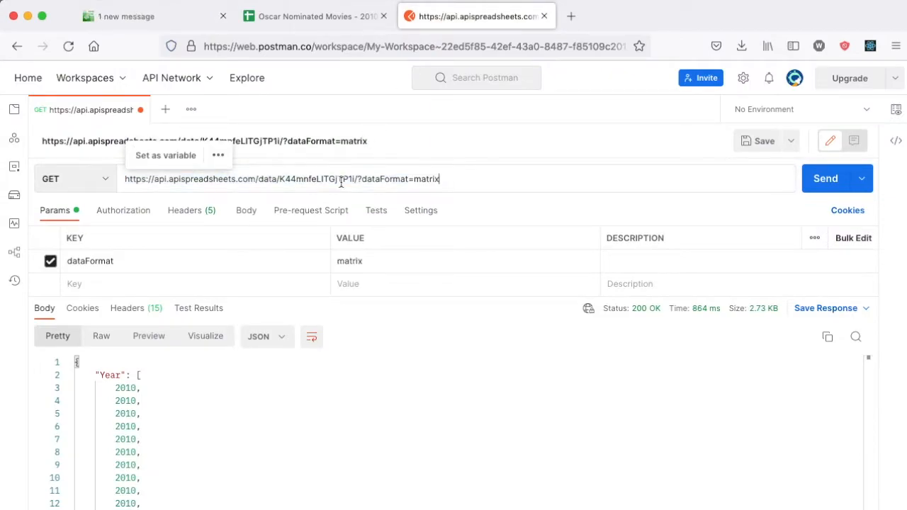
{"action": "left_click", "coordinate": [824, 178]}
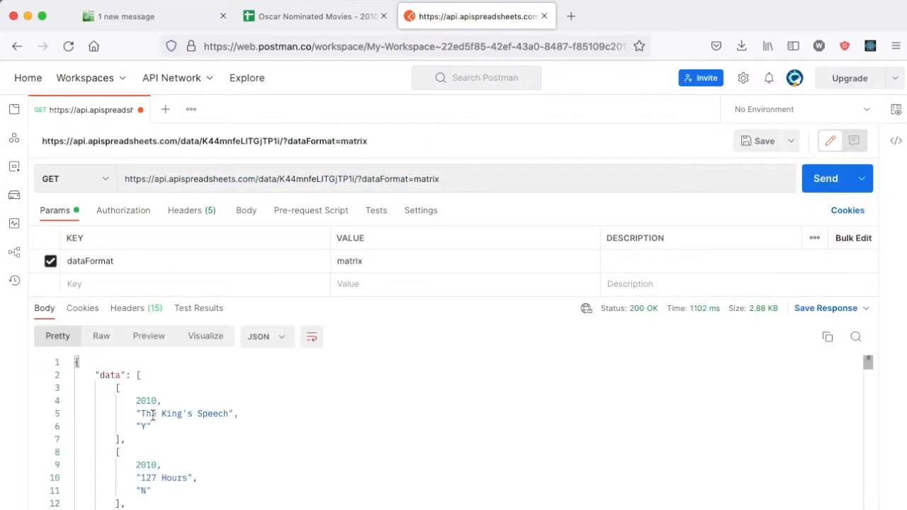
{"action": "left_click", "coordinate": [170, 16]}
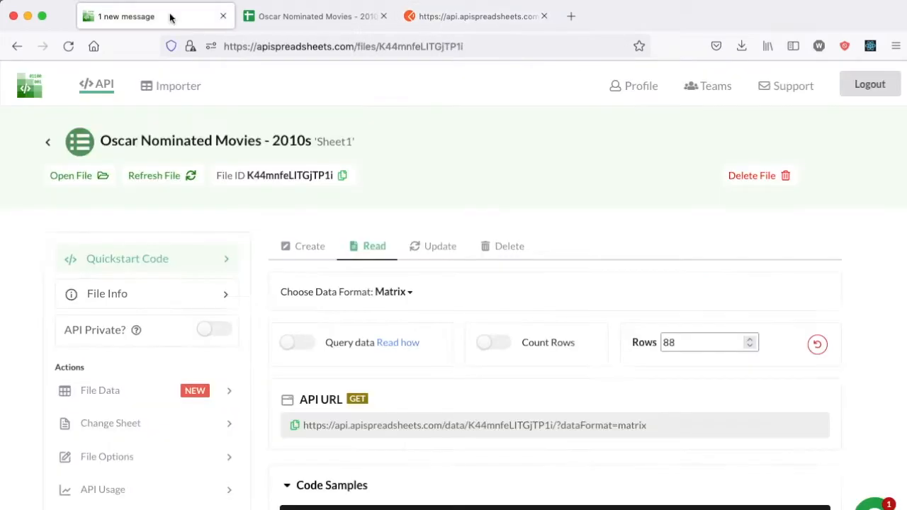
Step: Set the read format to Row and turn on Query data for Year='2010'
{"action": "left_click", "coordinate": [399, 295]}
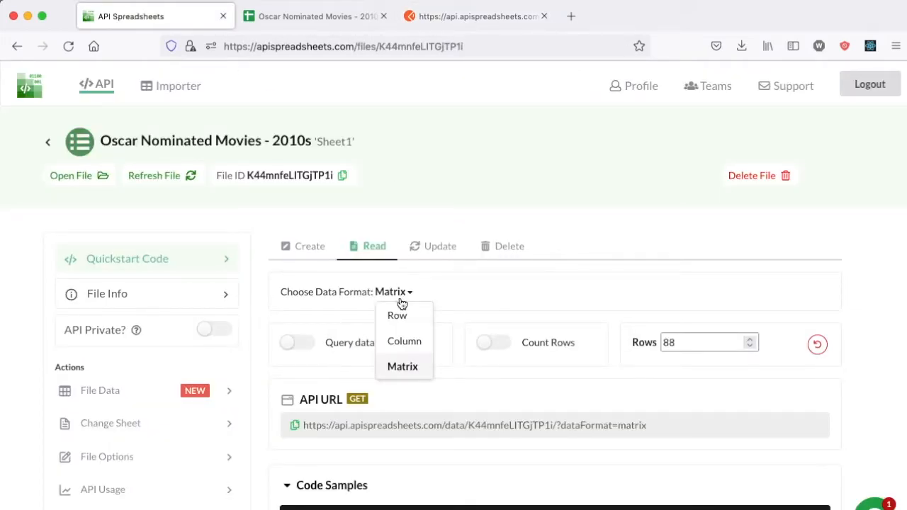
{"action": "left_click", "coordinate": [399, 315]}
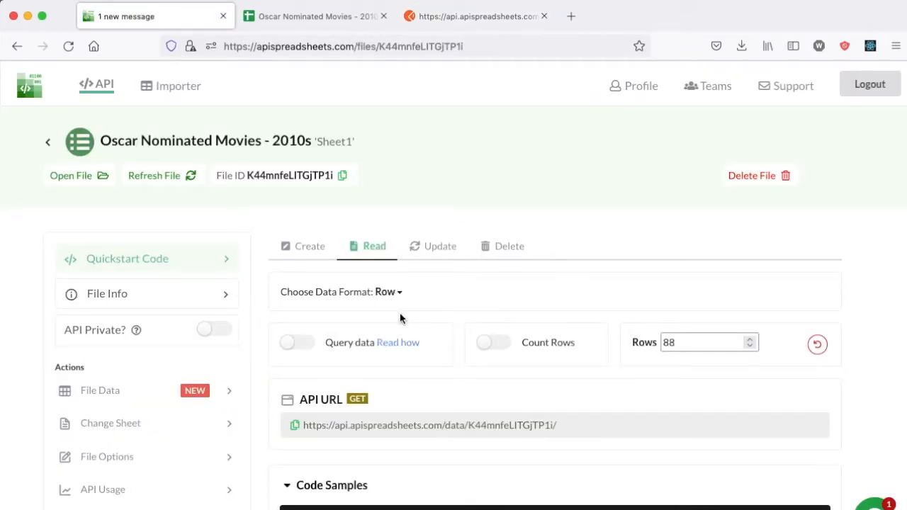
{"action": "left_click", "coordinate": [299, 346]}
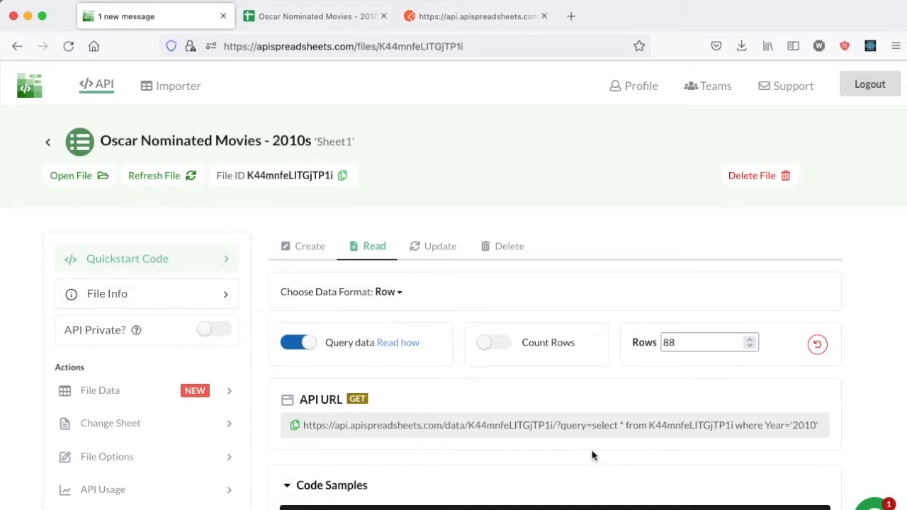
{"action": "left_click", "coordinate": [333, 15]}
{"action": "scroll", "coordinate": [341, 222], "scroll_direction": "up", "scroll_amount": 20}
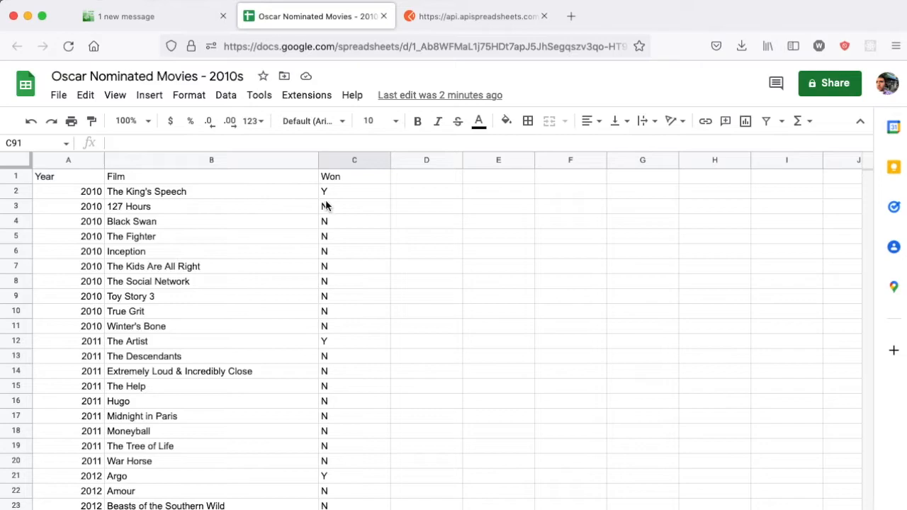
{"action": "left_click", "coordinate": [131, 15]}
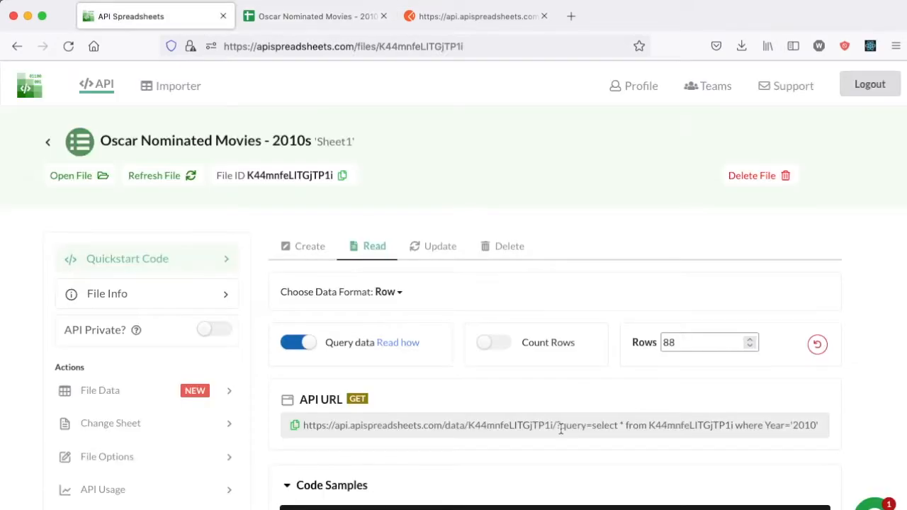
Step: Rename the parameter key to query and paste the Year='2010' select query as its value
{"action": "left_click_drag", "start_coordinate": [558, 425], "coordinate": [818, 423]}
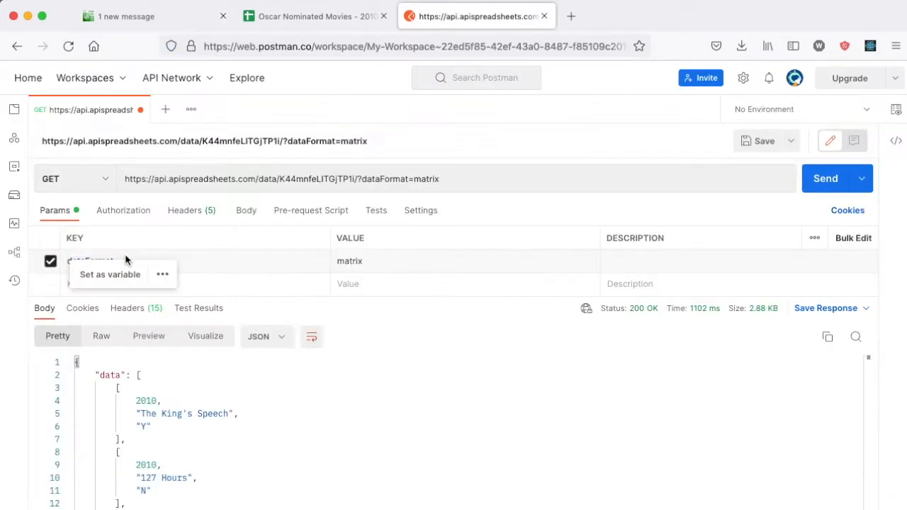
{"action": "type", "text": "query"}
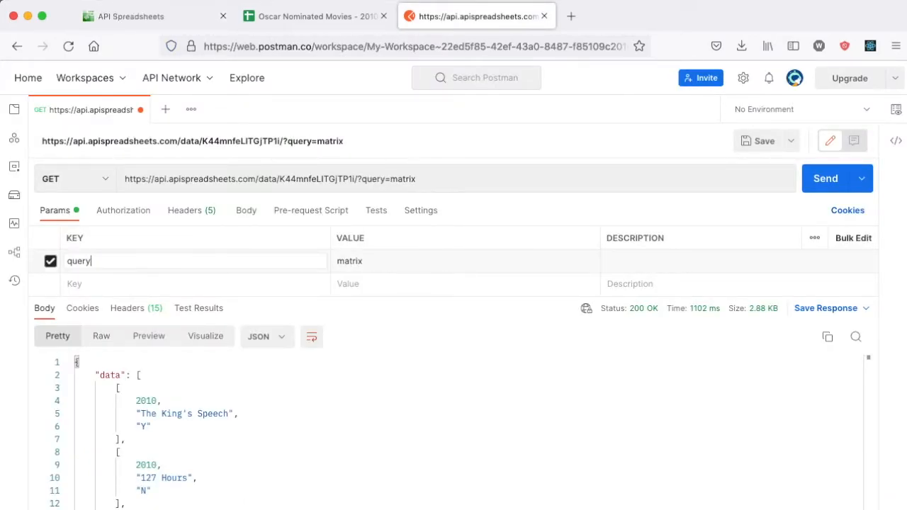
{"action": "double_click", "coordinate": [360, 261]}
{"action": "left_click", "coordinate": [494, 258]}
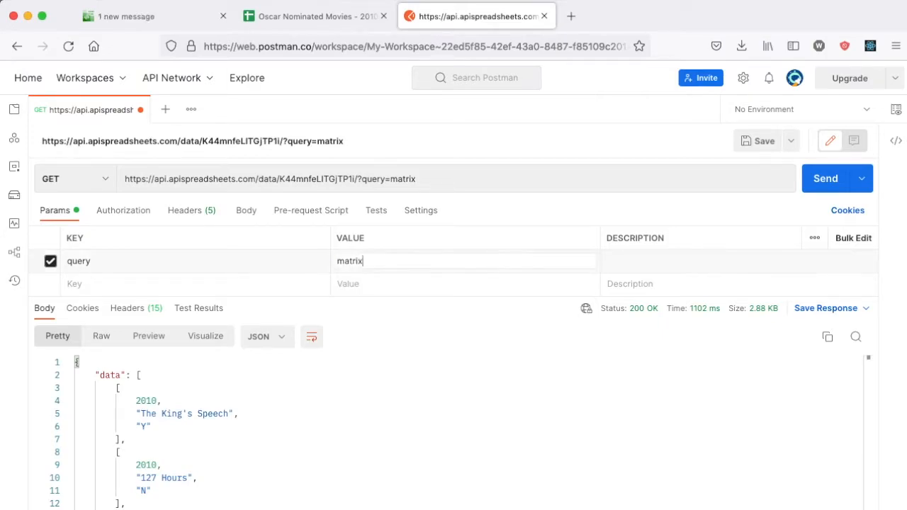
{"action": "key", "text": "BackSpace"}
{"action": "key", "text": "BackSpace"}
{"action": "key", "text": "BackSpace"}
{"action": "key", "text": "BackSpace"}
{"action": "key", "text": "BackSpace"}
{"action": "key", "text": "super+v"}
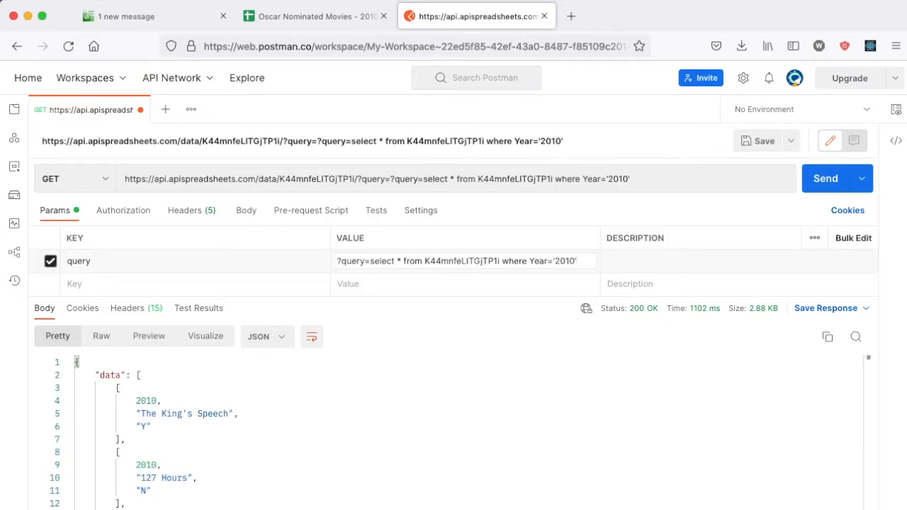
Step: Change the query condition to Won='Y' and send it to list the winning films
{"action": "left_click_drag", "start_coordinate": [515, 263], "coordinate": [498, 262]}
{"action": "type", "text": "Won"}
{"action": "left_click", "coordinate": [539, 261]}
{"action": "key", "text": "BackSpace"}
{"action": "key", "text": "BackSpace"}
{"action": "key", "text": "BackSpace"}
{"action": "key", "text": "BackSpace"}
{"action": "type", "text": "Y"}
{"action": "key", "text": "super+Return"}
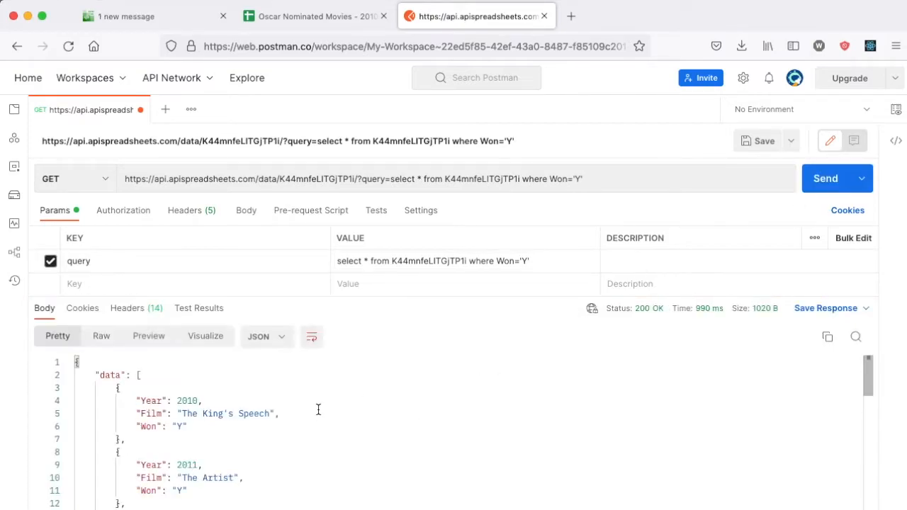
{"action": "scroll", "coordinate": [192, 416], "scroll_direction": "down", "scroll_amount": 8}
{"action": "scroll", "coordinate": [193, 416], "scroll_direction": "down", "scroll_amount": 8}
{"action": "scroll", "coordinate": [192, 418], "scroll_direction": "up", "scroll_amount": 15}
Step: Replace the asterisk with Film so the winners query returns only film titles
{"action": "left_click", "coordinate": [369, 260]}
{"action": "left_click", "coordinate": [367, 261]}
{"action": "key", "text": "BackSpace"}
{"action": "type", "text": "Film"}
{"action": "key", "text": "super+Return"}
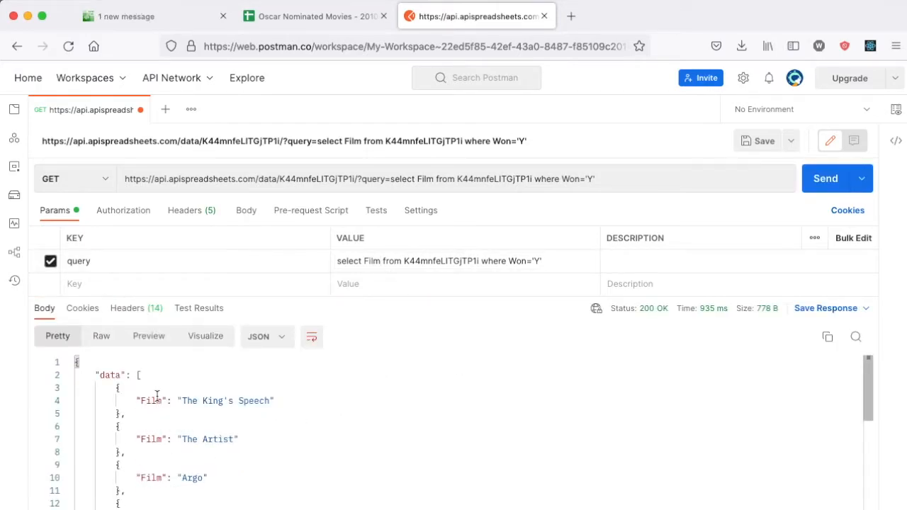
{"action": "scroll", "coordinate": [157, 397], "scroll_direction": "down", "scroll_amount": 10}
{"action": "scroll", "coordinate": [156, 394], "scroll_direction": "up", "scroll_amount": 10}
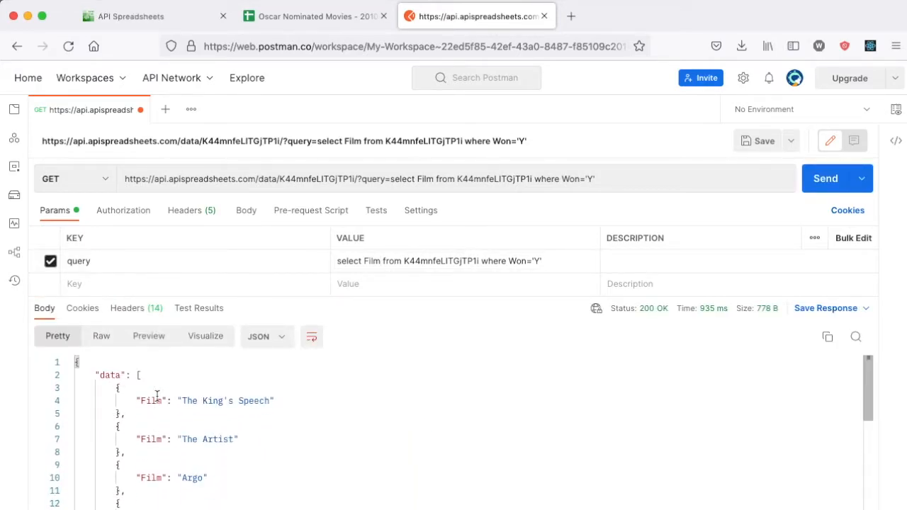
{"action": "left_click", "coordinate": [172, 19]}
Step: Turn on Count Rows in API Spreadsheets and review the resulting URL
{"action": "left_click", "coordinate": [505, 343]}
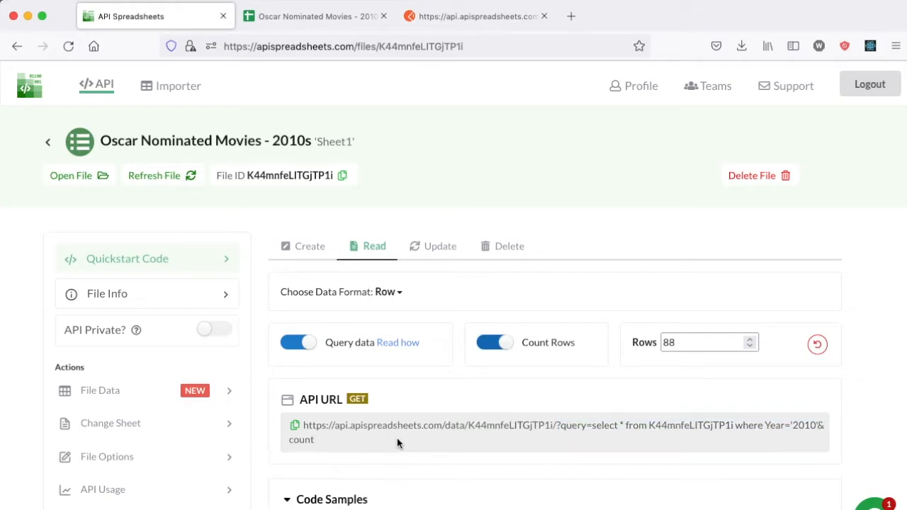
{"action": "scroll", "coordinate": [397, 438], "scroll_direction": "down", "scroll_amount": 1}
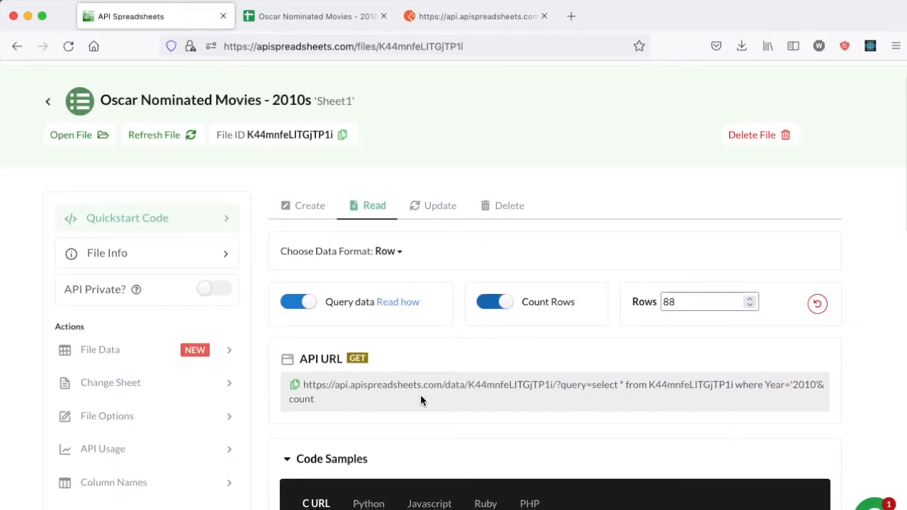
{"action": "scroll", "coordinate": [424, 396], "scroll_direction": "down", "scroll_amount": 1}
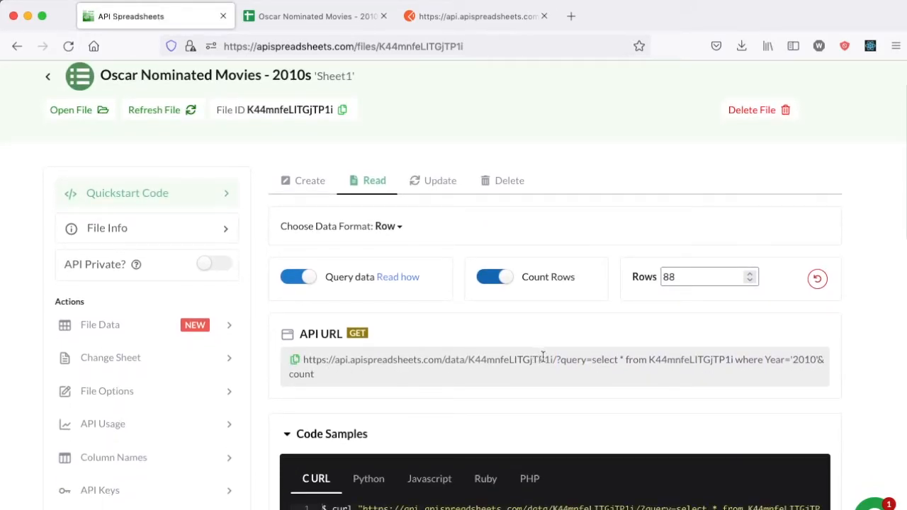
{"action": "left_click", "coordinate": [448, 23]}
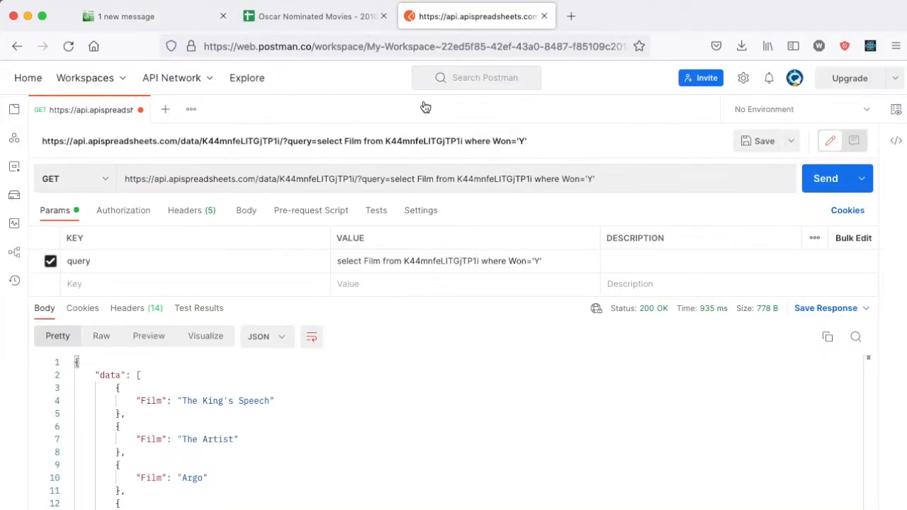
{"action": "scroll", "coordinate": [247, 450], "scroll_direction": "down", "scroll_amount": 1}
{"action": "scroll", "coordinate": [125, 391], "scroll_direction": "up", "scroll_amount": 1}
Step: Append &count to the winners query URL and send it, returning 11
{"action": "left_click", "coordinate": [619, 182]}
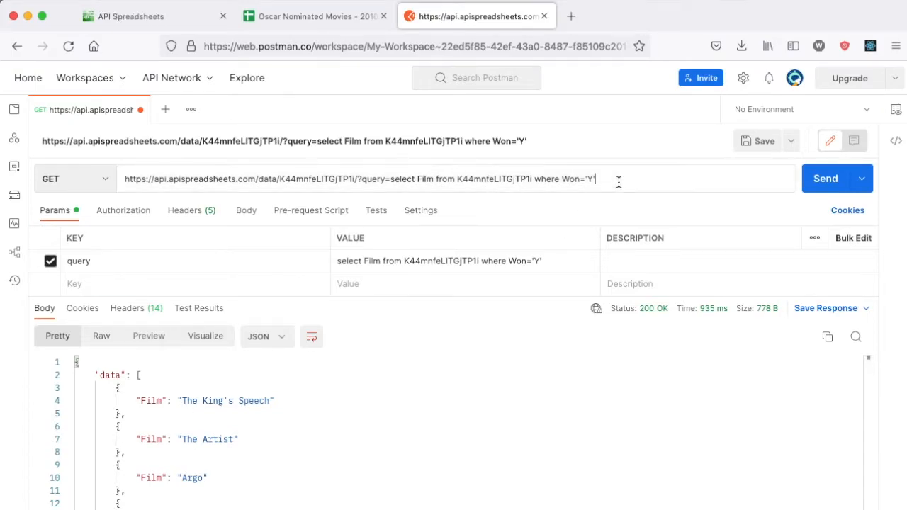
{"action": "type", "text": "&count"}
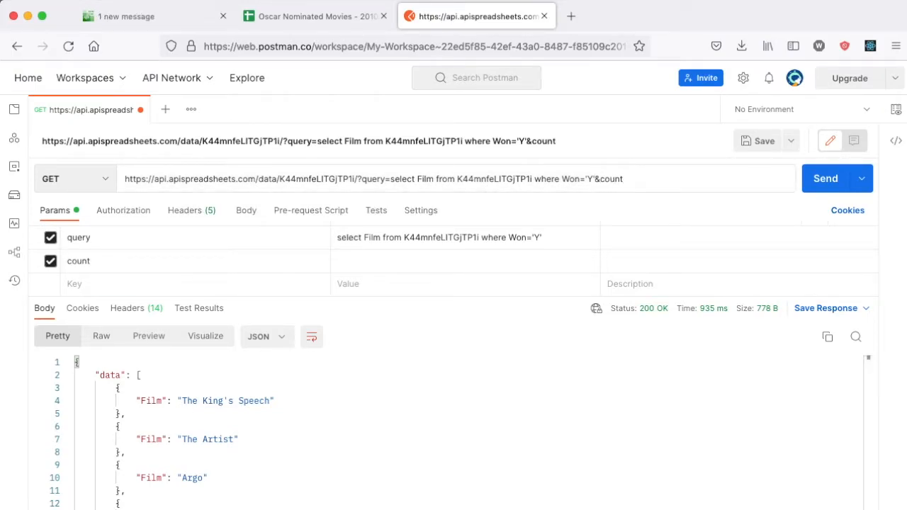
{"action": "left_click", "coordinate": [826, 183]}
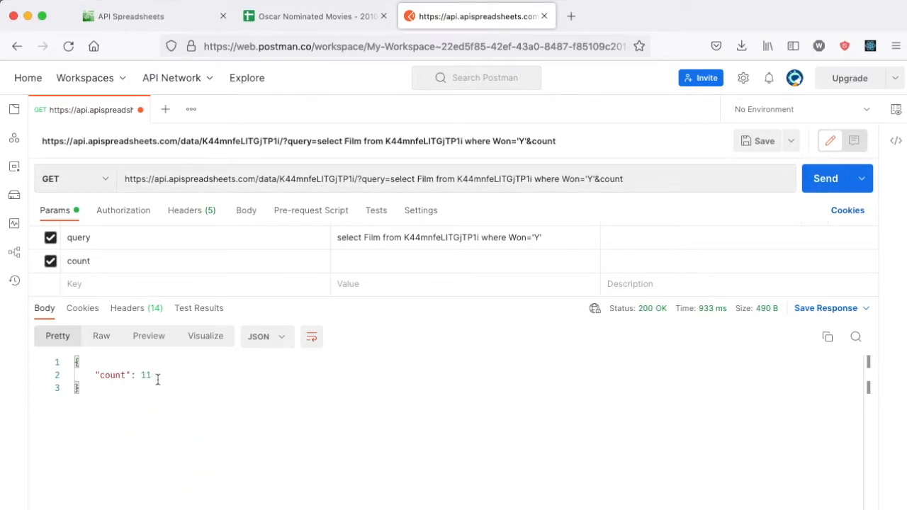
Step: Replace the parameters with just count and send it, returning 89 rows
{"action": "left_click_drag", "start_coordinate": [364, 178], "coordinate": [623, 178]}
{"action": "type", "text": "c"}
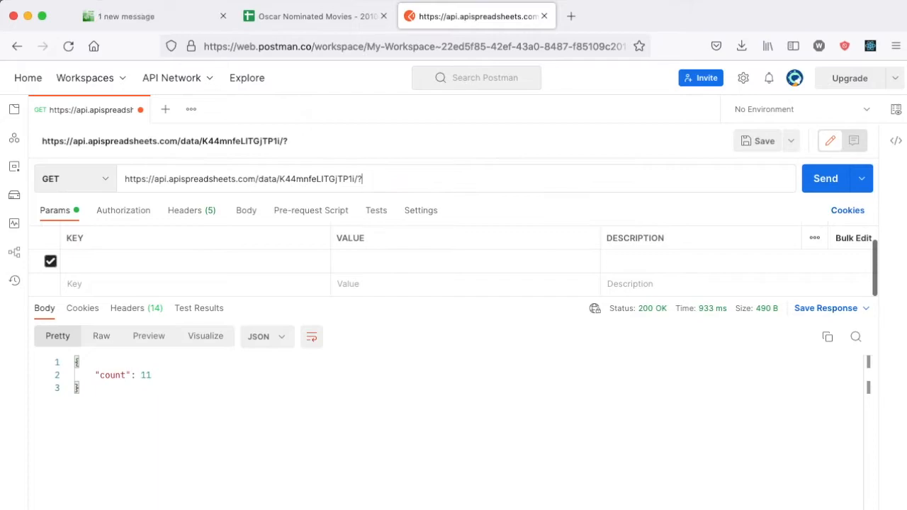
{"action": "type", "text": "ount"}
{"action": "key", "text": "Return"}
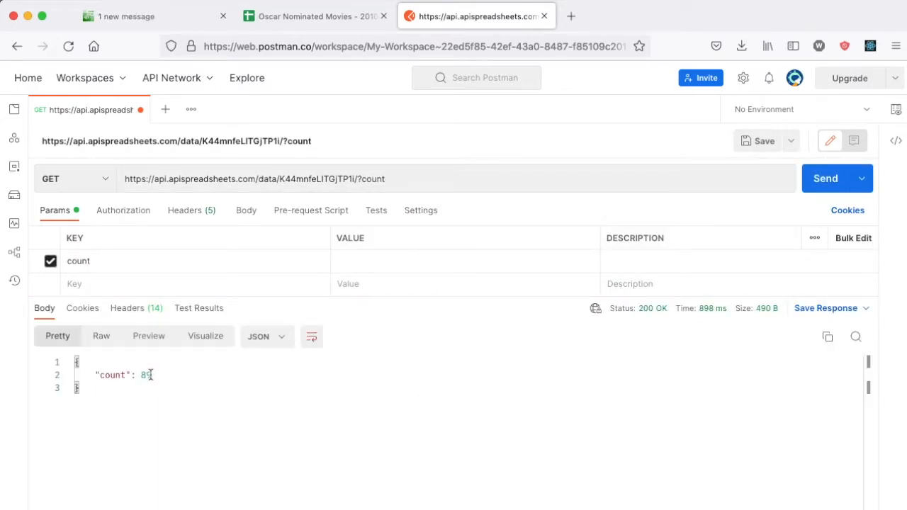
{"action": "left_click", "coordinate": [182, 21]}
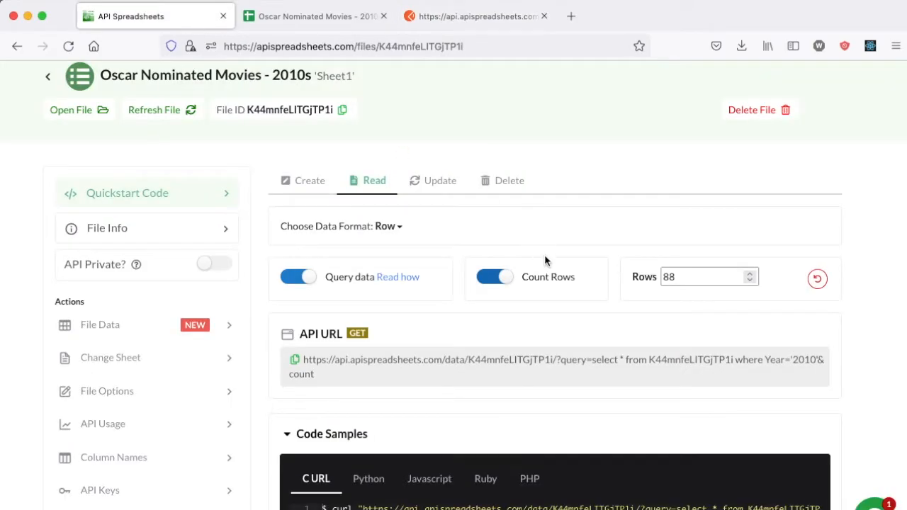
Step: In API Spreadsheets, change Rows from 88 to 84 and turn off Count Rows
{"action": "left_click", "coordinate": [680, 278]}
{"action": "key", "text": "BackSpace"}
{"action": "type", "text": "4"}
{"action": "left_click", "coordinate": [508, 283]}
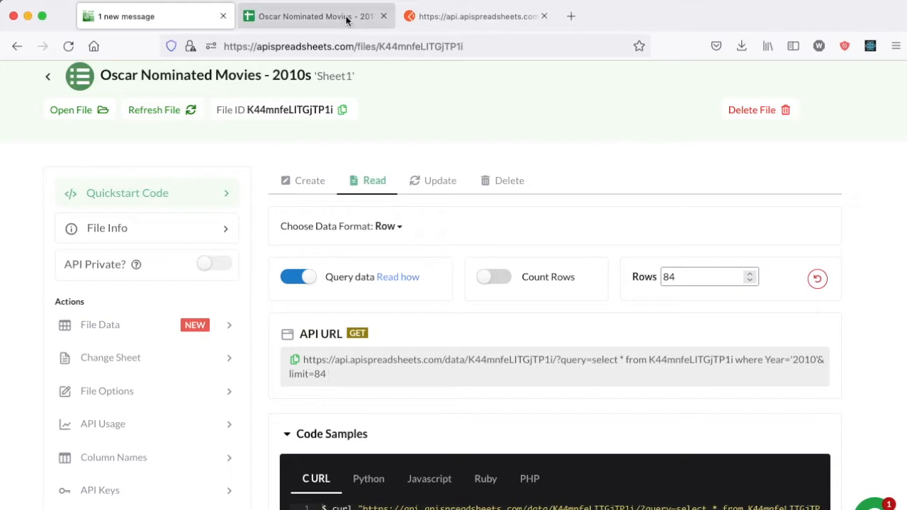
Step: Check the year in sheet cell A2, then send the Postman request with limit=10
{"action": "key", "text": "ctrl+Tab"}
{"action": "left_click", "coordinate": [71, 193]}
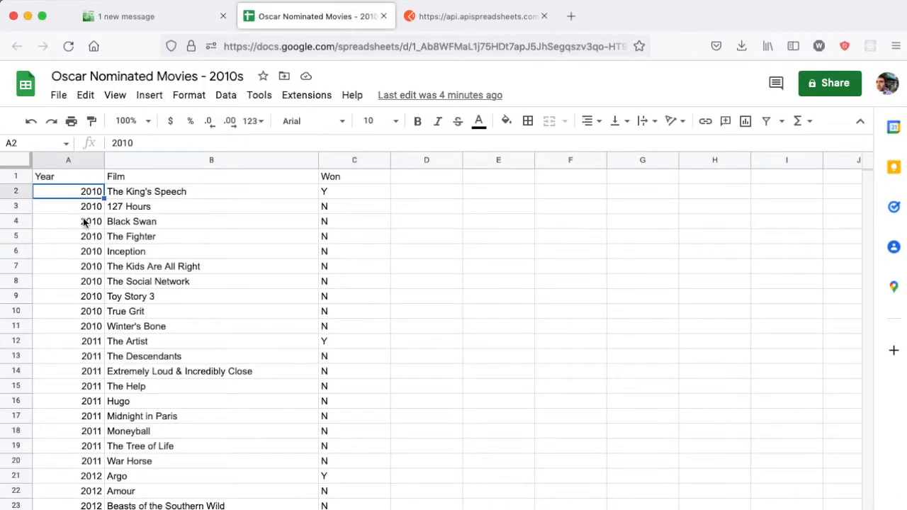
{"action": "key", "text": "ctrl+Tab"}
{"action": "left_click", "coordinate": [409, 183]}
{"action": "key", "text": "BackSpace"}
{"action": "key", "text": "BackSpace"}
{"action": "key", "text": "BackSpace"}
{"action": "key", "text": "BackSpace"}
{"action": "key", "text": "BackSpace"}
{"action": "type", "text": "limit=10"}
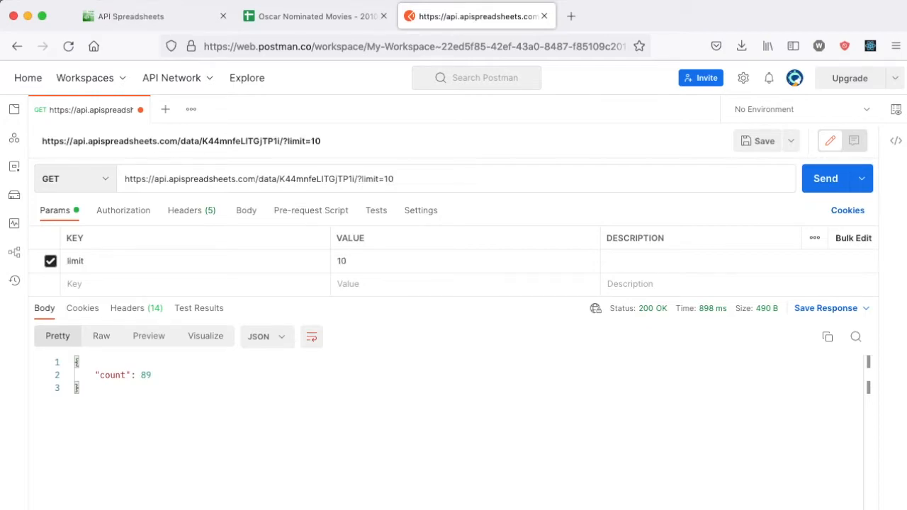
{"action": "key", "text": "Return"}
{"action": "scroll", "coordinate": [203, 391], "scroll_direction": "down", "scroll_amount": 10}
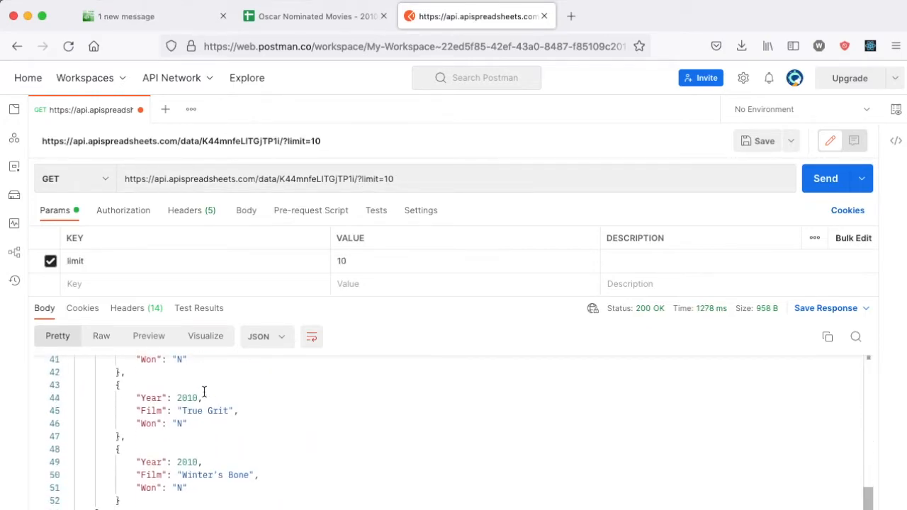
{"action": "scroll", "coordinate": [204, 391], "scroll_direction": "up", "scroll_amount": 10}
Step: Make the API private with access keys, turn off querying, reset Rows, and copy the keyed URL
{"action": "left_click", "coordinate": [126, 16]}
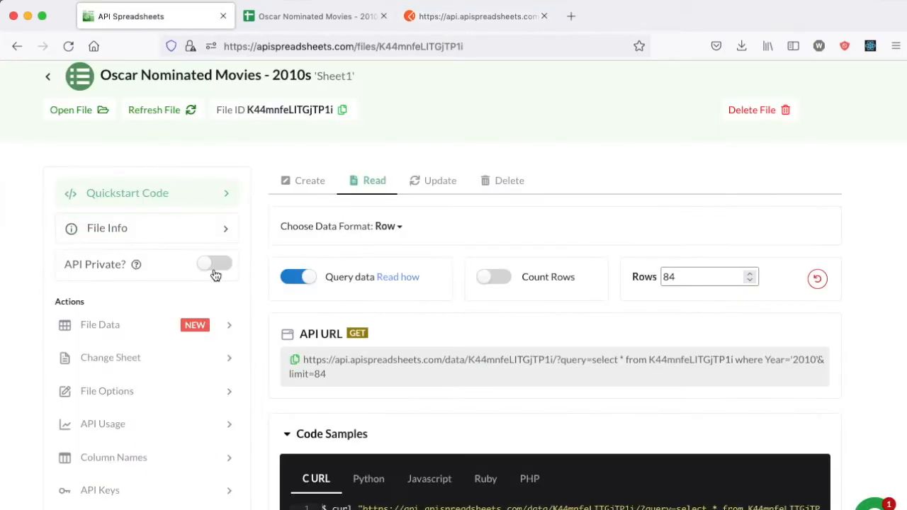
{"action": "left_click", "coordinate": [211, 272]}
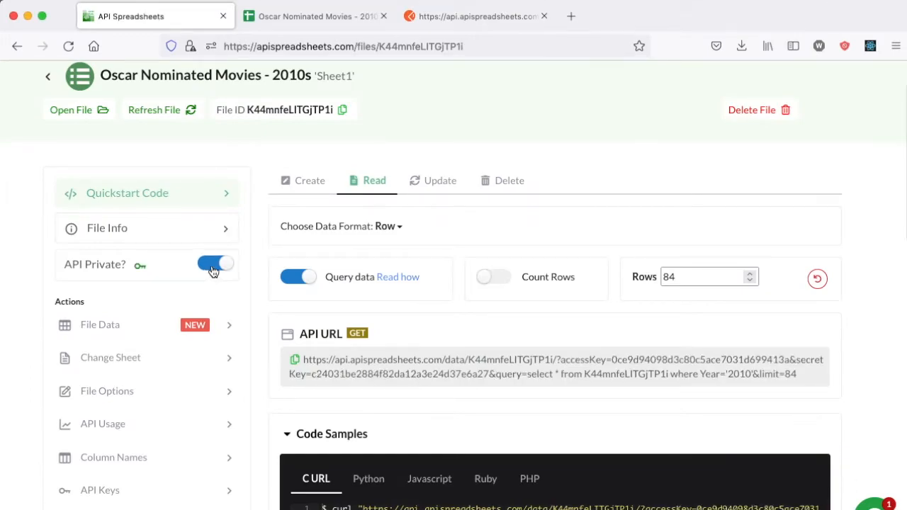
{"action": "left_click", "coordinate": [298, 277]}
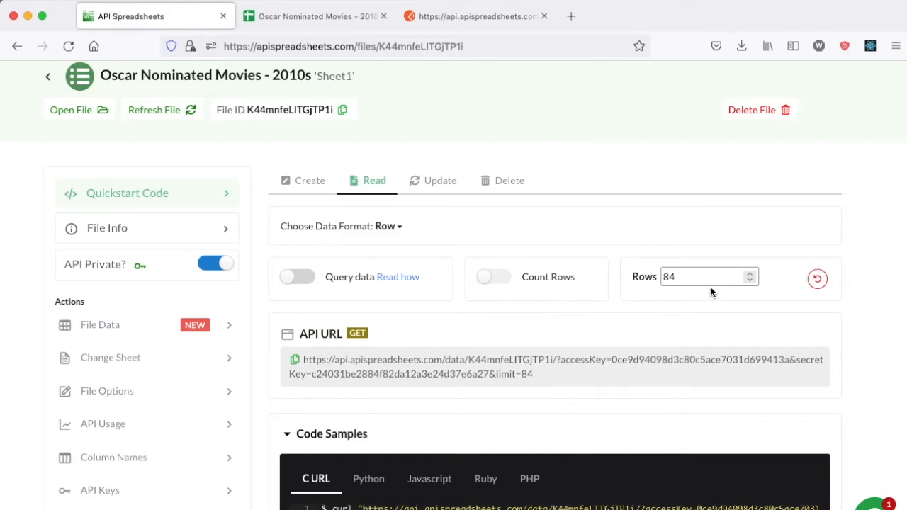
{"action": "left_click", "coordinate": [812, 280]}
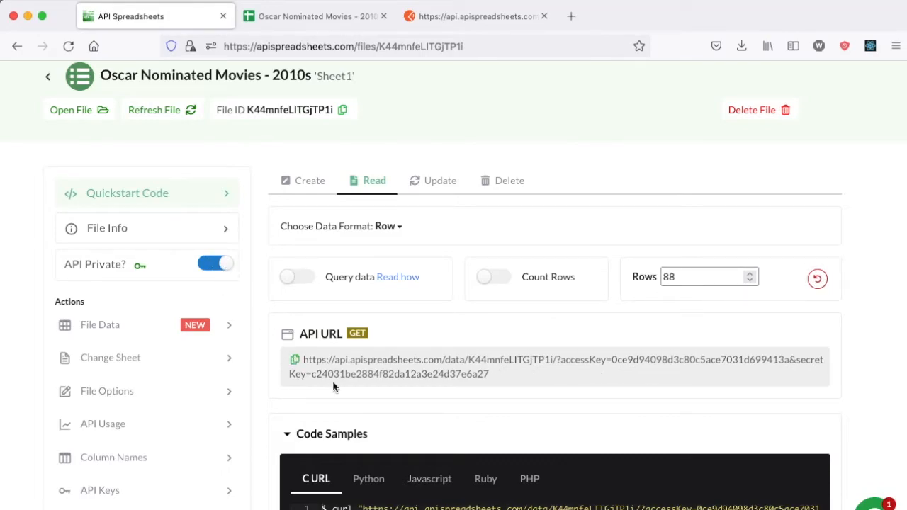
{"action": "left_click", "coordinate": [295, 360]}
Step: Replace the Postman request URL with the keyed URL and send it
{"action": "left_click", "coordinate": [456, 16]}
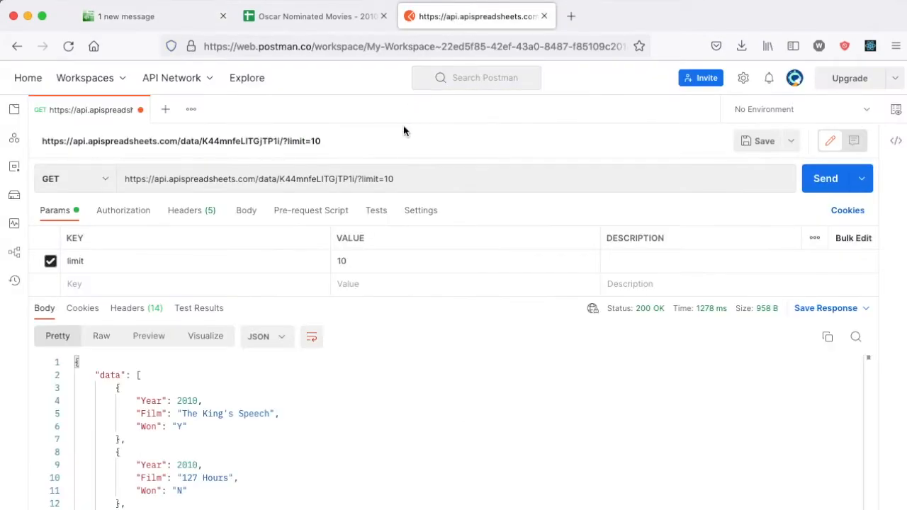
{"action": "left_click", "coordinate": [386, 179]}
{"action": "key", "text": "super+a"}
{"action": "key", "text": "super+v"}
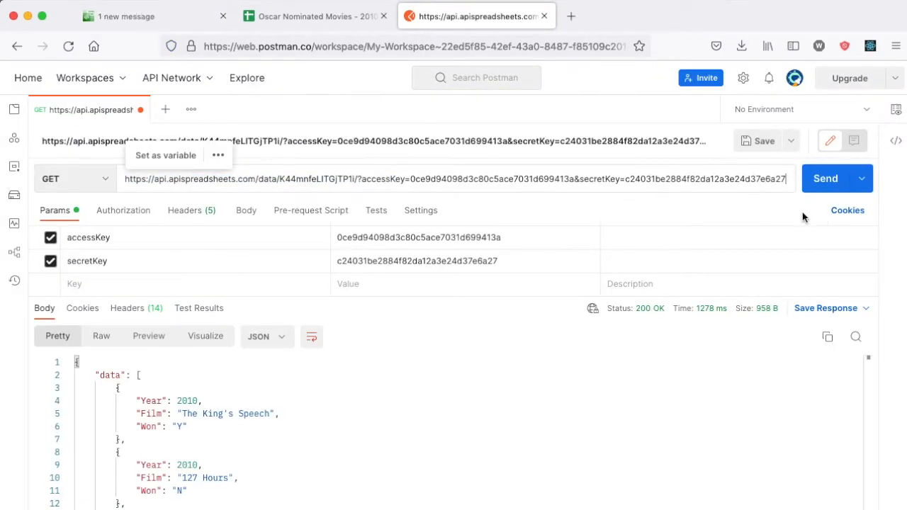
{"action": "left_click", "coordinate": [818, 180]}
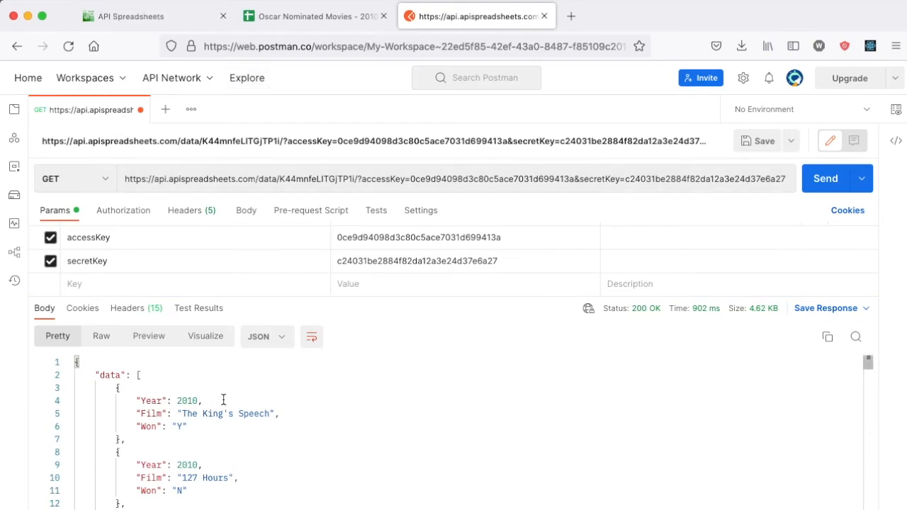
Step: Disable the accessKey and secretKey parameters and resend the request without keys
{"action": "left_click", "coordinate": [144, 18]}
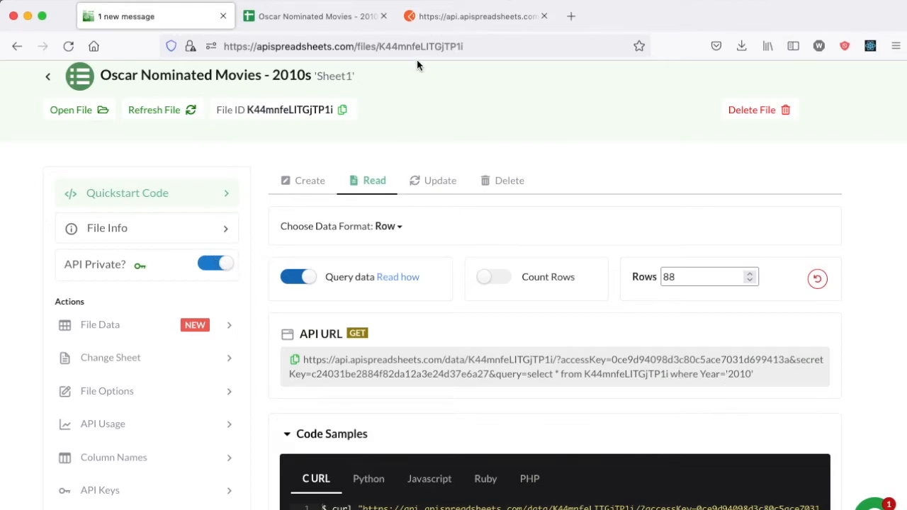
{"action": "left_click", "coordinate": [445, 15]}
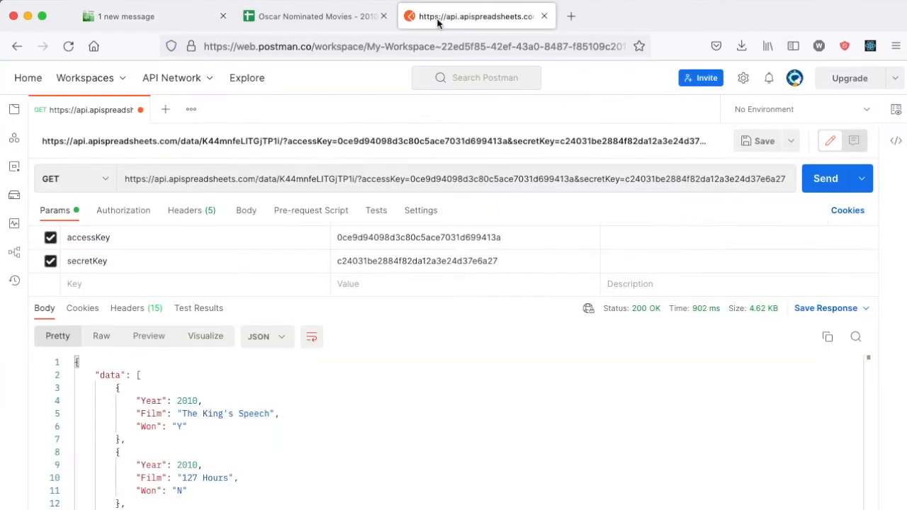
{"action": "left_click", "coordinate": [50, 237]}
{"action": "left_click", "coordinate": [49, 262]}
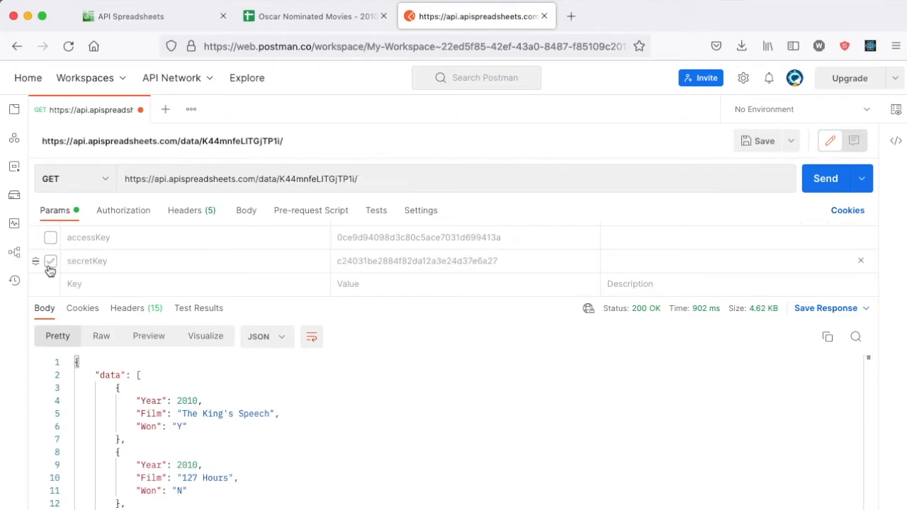
{"action": "left_click", "coordinate": [823, 181]}
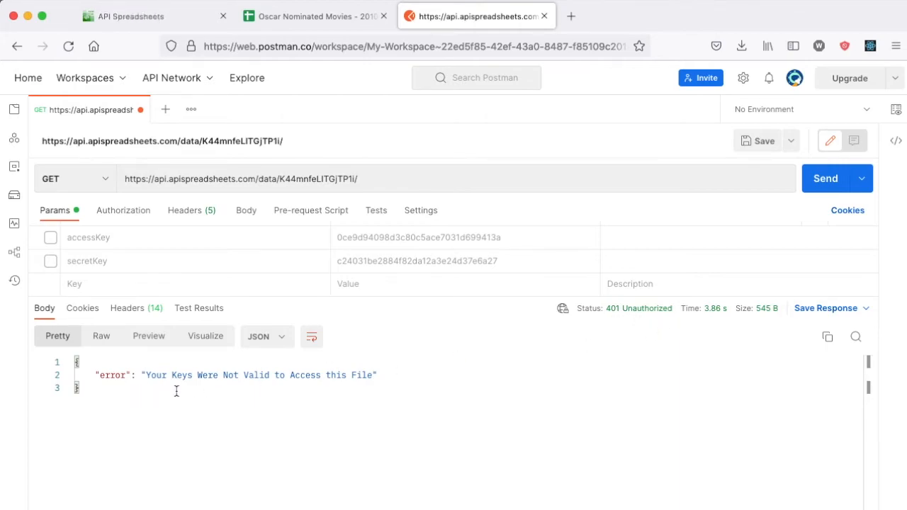
Step: Open the file's Block Requests settings, mark Read requests, and copy the keyed Read API URL
{"action": "left_click", "coordinate": [177, 17]}
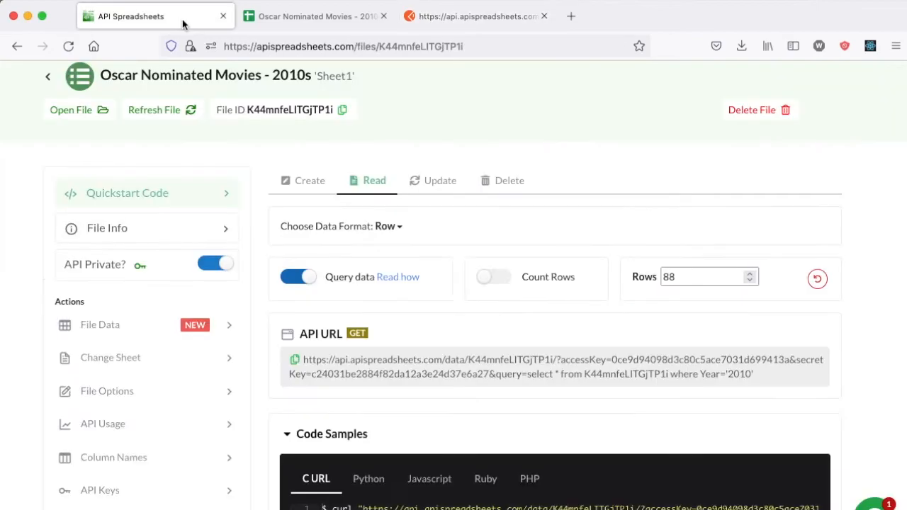
{"action": "scroll", "coordinate": [149, 351], "scroll_direction": "down", "scroll_amount": 2}
{"action": "scroll", "coordinate": [150, 353], "scroll_direction": "down", "scroll_amount": 5}
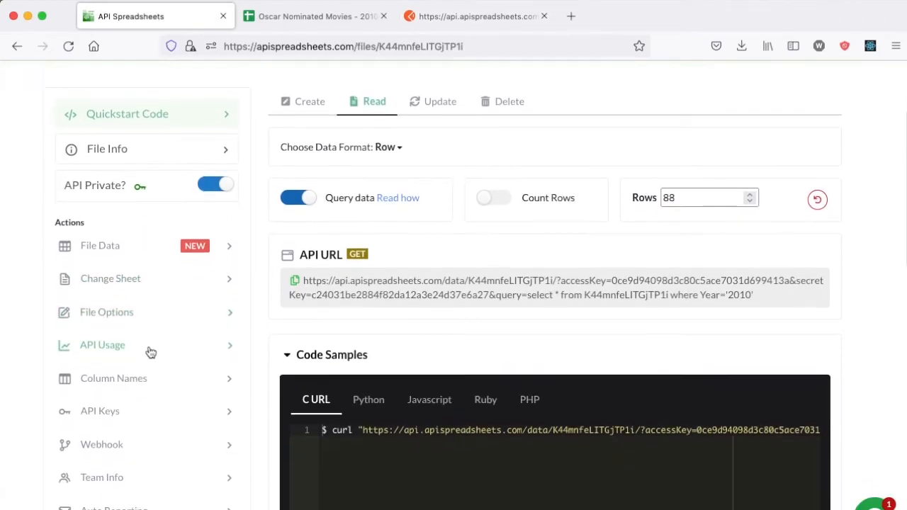
{"action": "left_click", "coordinate": [113, 444]}
{"action": "scroll", "coordinate": [298, 303], "scroll_direction": "up", "scroll_amount": 6}
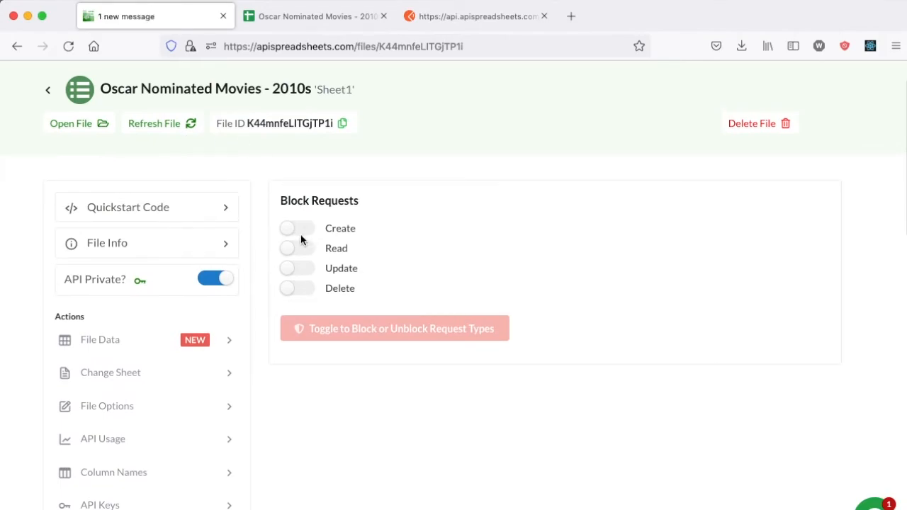
{"action": "scroll", "coordinate": [300, 234], "scroll_direction": "up", "scroll_amount": 1}
{"action": "left_click", "coordinate": [298, 280]}
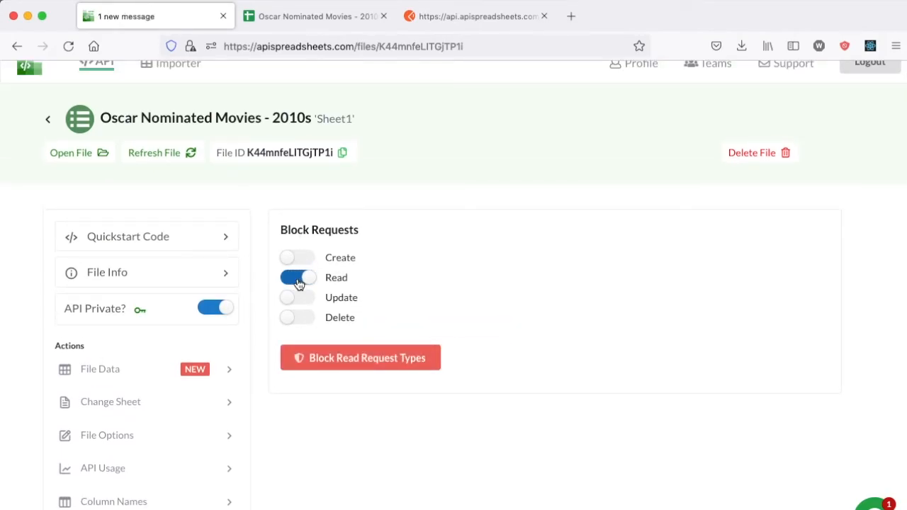
{"action": "left_click", "coordinate": [370, 229]}
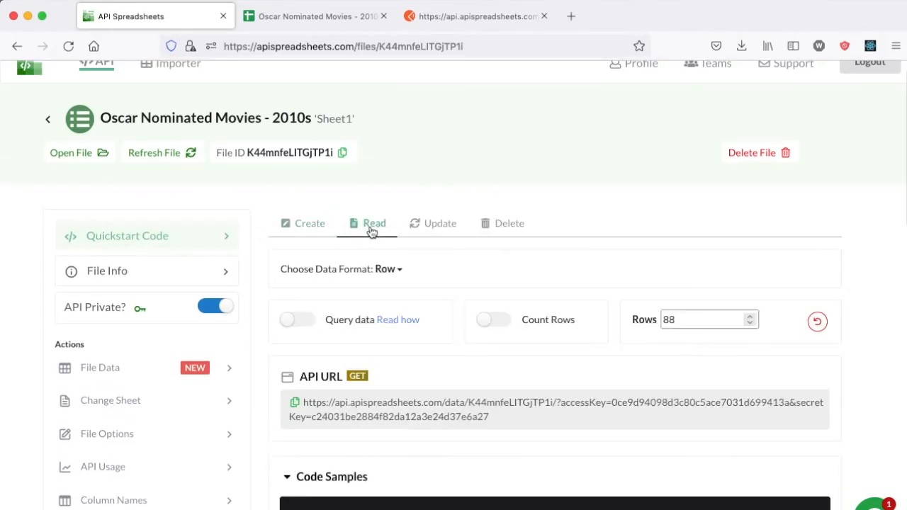
{"action": "left_click", "coordinate": [296, 403]}
Step: Replace the Postman request URL with the copied keyed Read API URL
{"action": "left_click", "coordinate": [478, 16]}
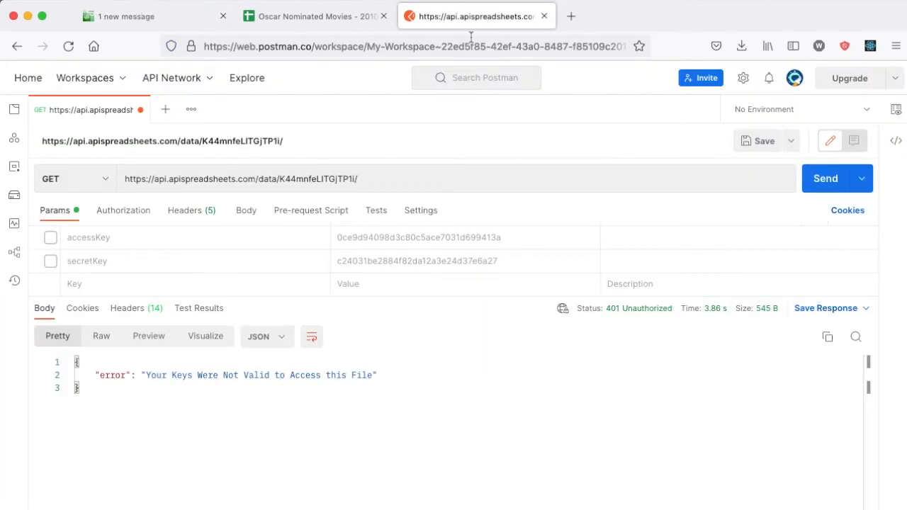
{"action": "left_click", "coordinate": [396, 182]}
{"action": "key", "text": "super+a"}
{"action": "key", "text": "super+v"}
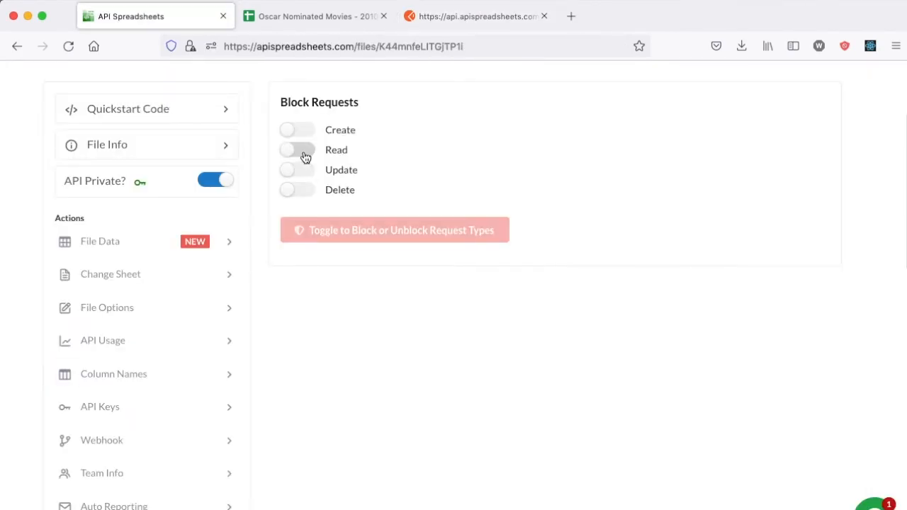
Step: Apply Block Read Request Types, then resend the keyed GET request from Postman
{"action": "scroll", "coordinate": [305, 157], "scroll_direction": "up", "scroll_amount": 2}
{"action": "left_click", "coordinate": [294, 262]}
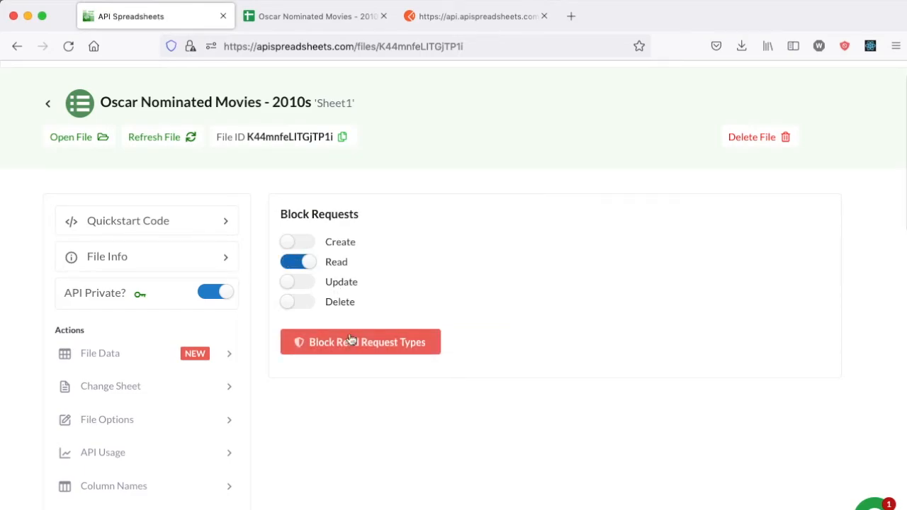
{"action": "left_click", "coordinate": [349, 338]}
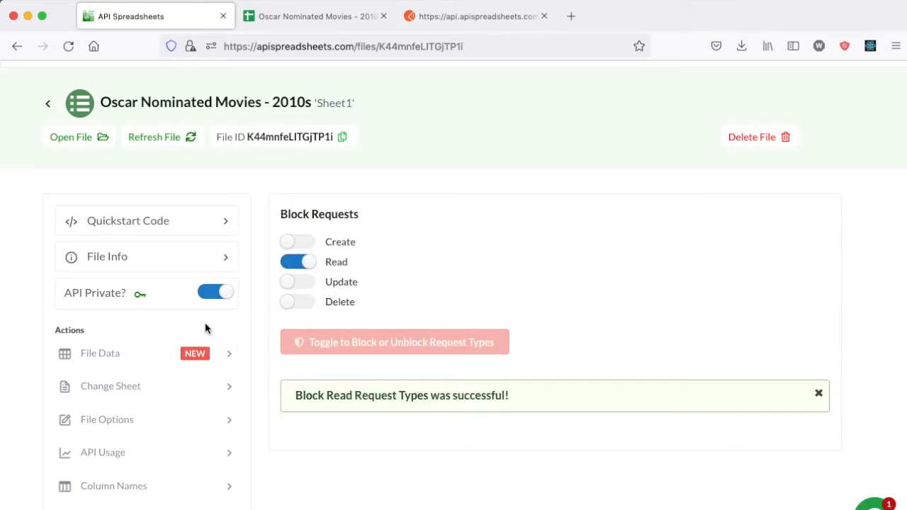
{"action": "left_click", "coordinate": [500, 17]}
{"action": "left_click", "coordinate": [823, 180]}
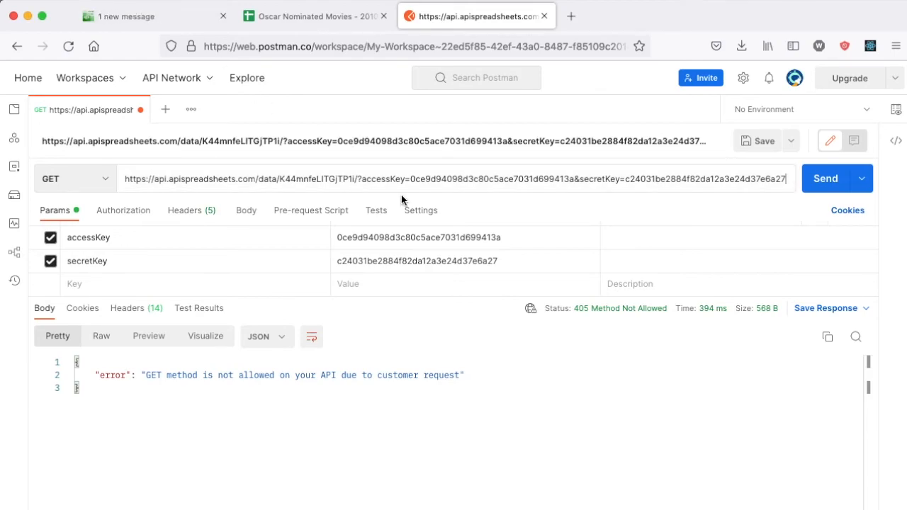
Step: Delete two characters from the file ID in the Postman URL and send it
{"action": "left_click", "coordinate": [330, 179]}
{"action": "key", "text": "BackSpace"}
{"action": "key", "text": "BackSpace"}
{"action": "key", "text": "super+Return"}
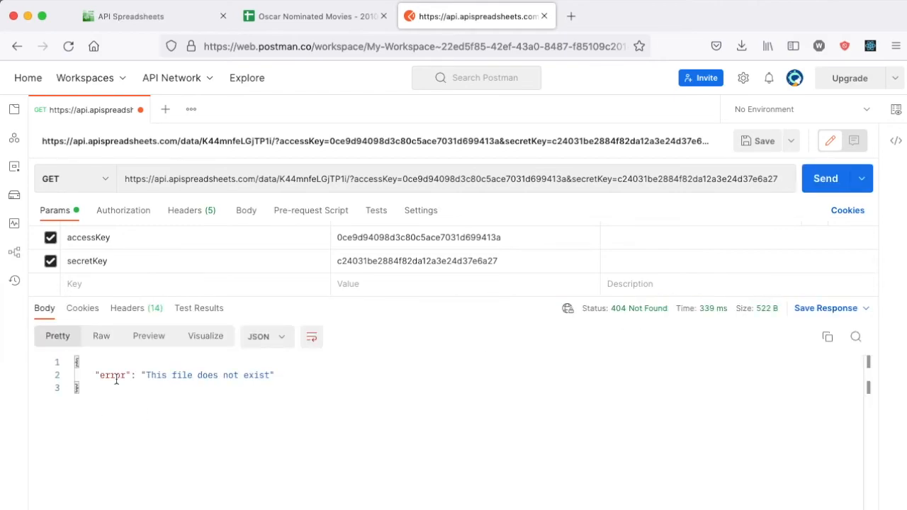
Step: Navigate from the Oscar file page to the API documentation's Read Rows page
{"action": "left_click", "coordinate": [164, 20]}
{"action": "scroll", "coordinate": [156, 284], "scroll_direction": "up", "scroll_amount": 1}
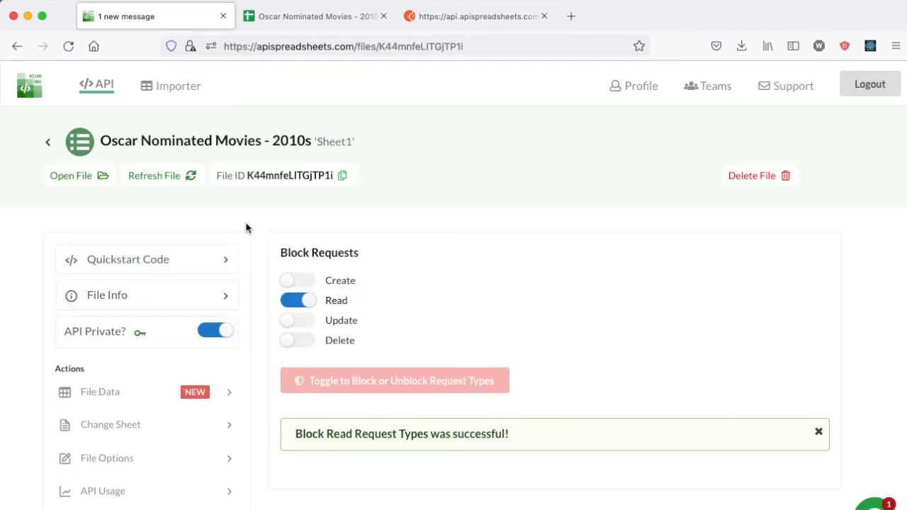
{"action": "left_click", "coordinate": [176, 267]}
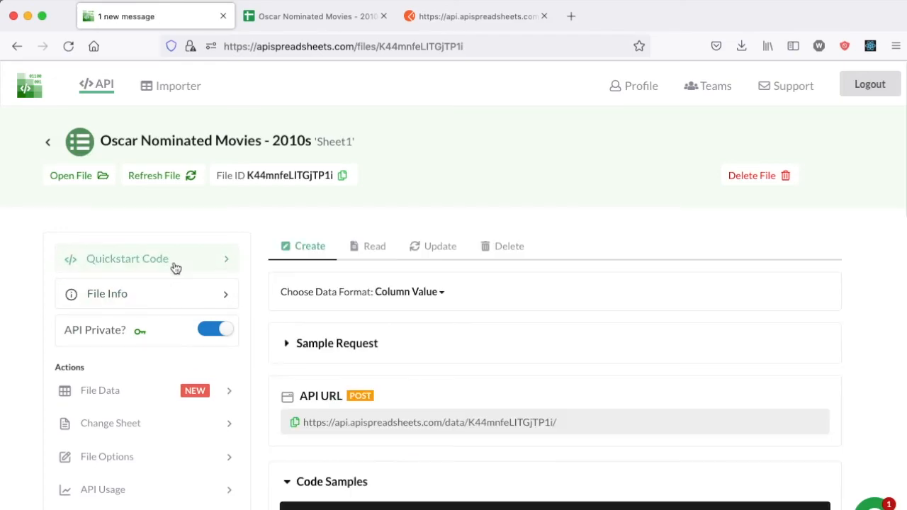
{"action": "left_click", "coordinate": [102, 86]}
{"action": "left_click", "coordinate": [47, 245]}
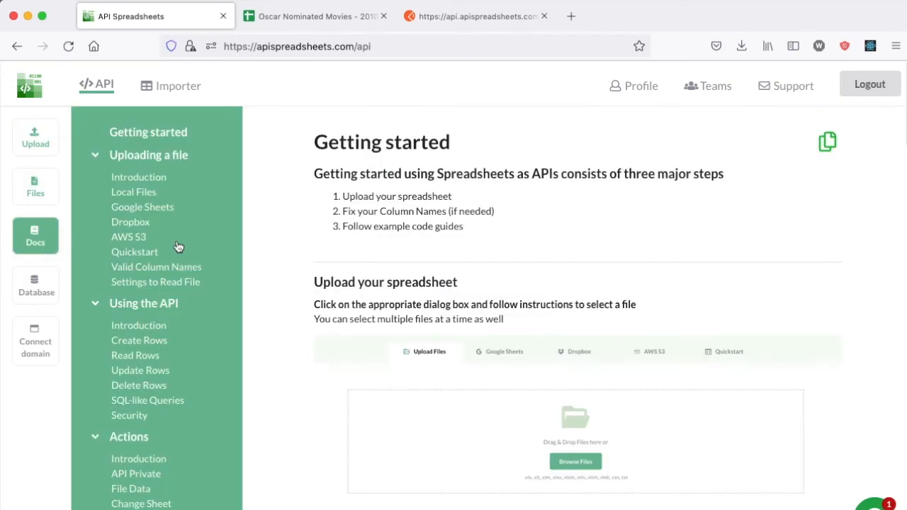
{"action": "scroll", "coordinate": [163, 280], "scroll_direction": "down", "scroll_amount": 3}
{"action": "left_click", "coordinate": [137, 279]}
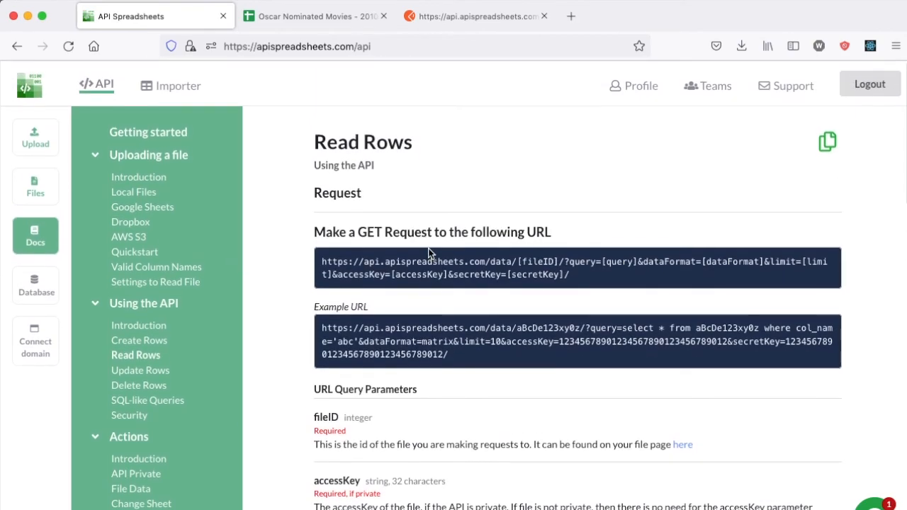
Step: Review the Read Rows response codes, then return to the Oscar file page
{"action": "scroll", "coordinate": [428, 249], "scroll_direction": "down", "scroll_amount": 5}
{"action": "scroll", "coordinate": [428, 251], "scroll_direction": "down", "scroll_amount": 10}
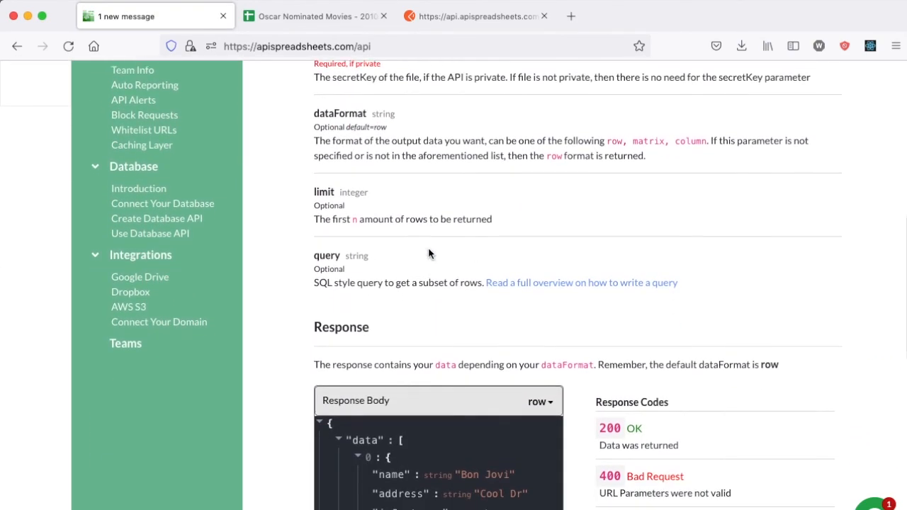
{"action": "scroll", "coordinate": [428, 251], "scroll_direction": "down", "scroll_amount": 3}
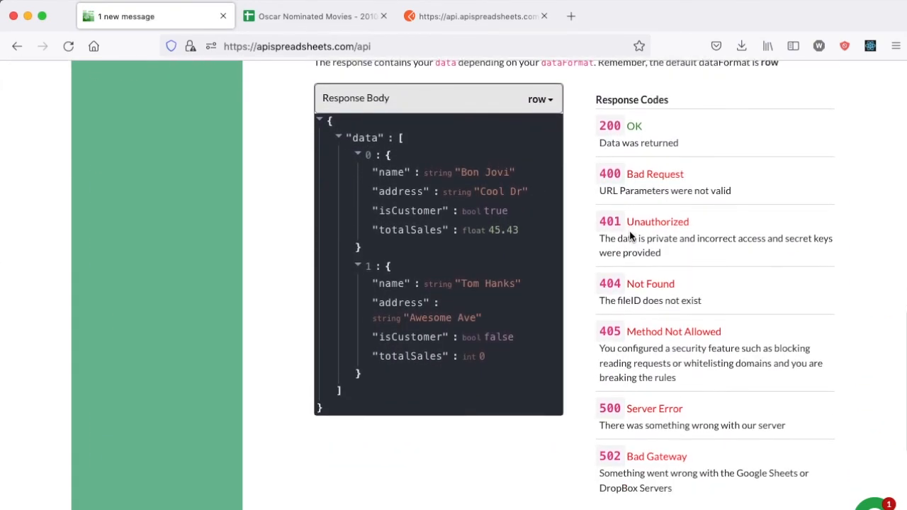
{"action": "scroll", "coordinate": [629, 232], "scroll_direction": "up", "scroll_amount": 5}
{"action": "scroll", "coordinate": [629, 230], "scroll_direction": "up", "scroll_amount": 15}
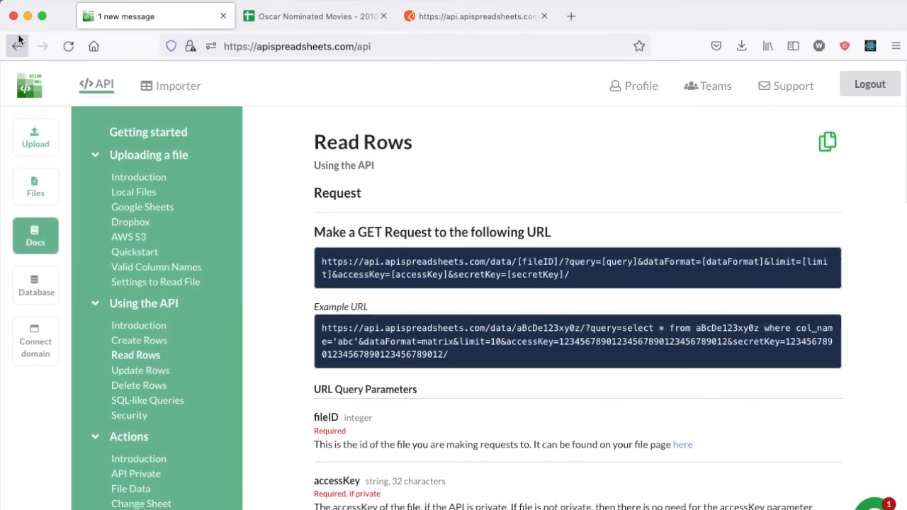
{"action": "left_click", "coordinate": [16, 45]}
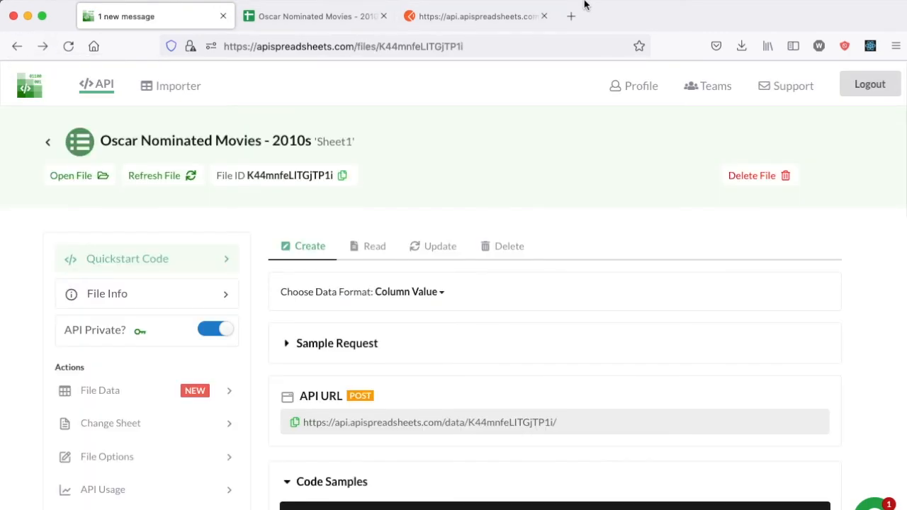